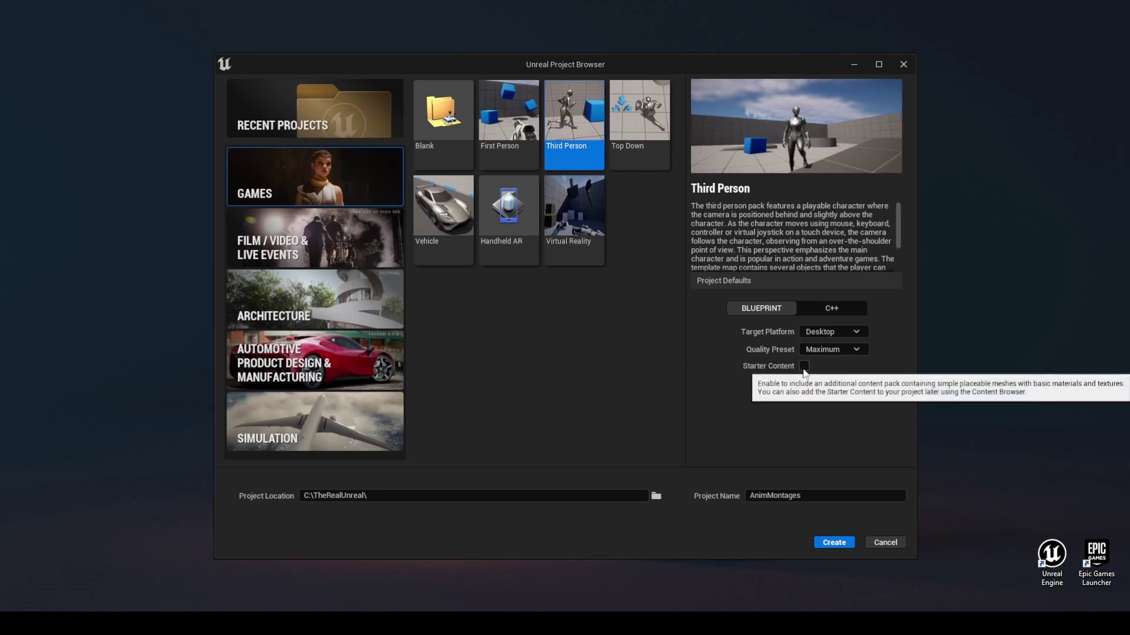
# - Create the project and add a new Content folder named AnimMontages
pyautogui.click(834, 544)
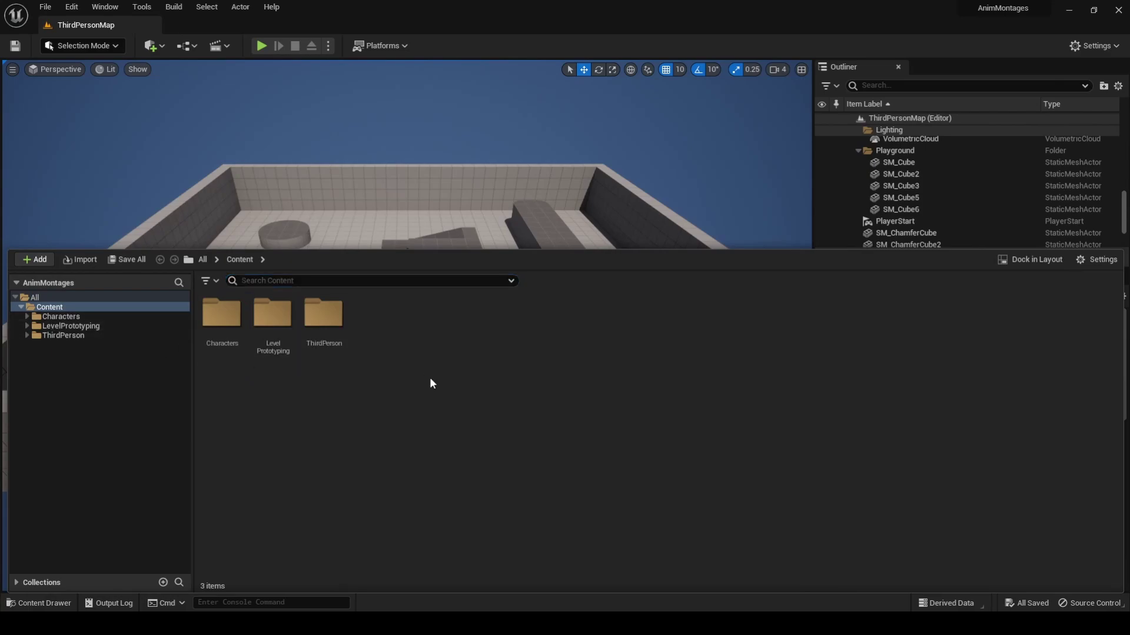
pyautogui.rightClick(430, 380)
pyautogui.click(496, 251)
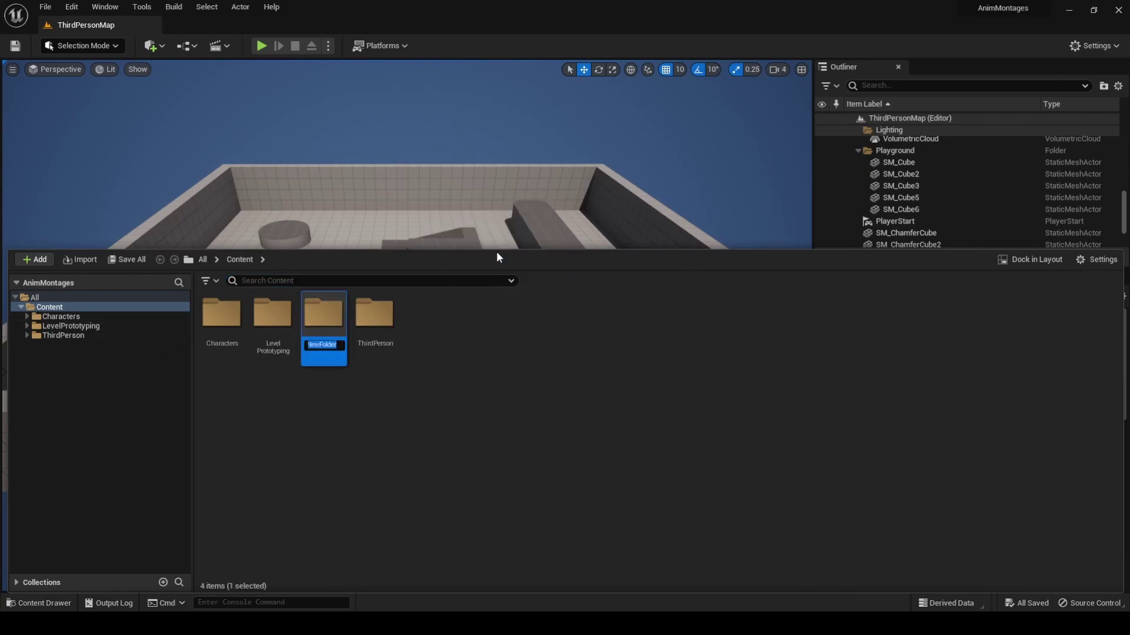
pyautogui.write('Montages')
pyautogui.press('Return')
# - Import the Dance01, Dance02 and Roll FBX animations into the AnimMontages folder
pyautogui.doubleClick(221, 311)
pyautogui.hotkey('alt', 'Tab')
pyautogui.moveTo(440, 235); pyautogui.dragTo(237, 388)
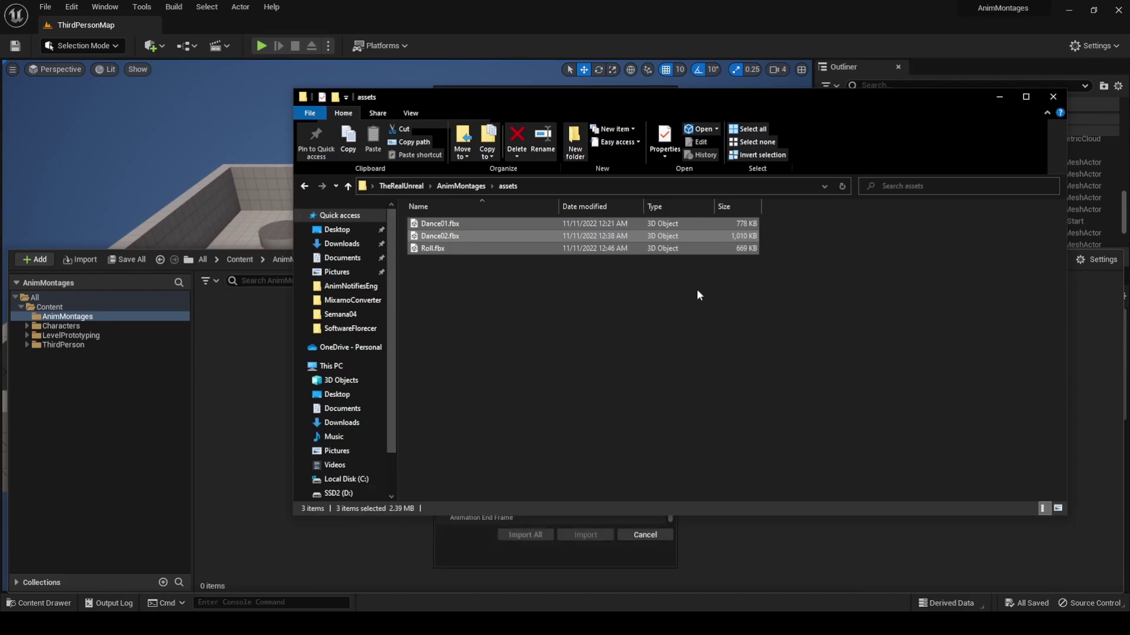
pyautogui.click(1051, 97)
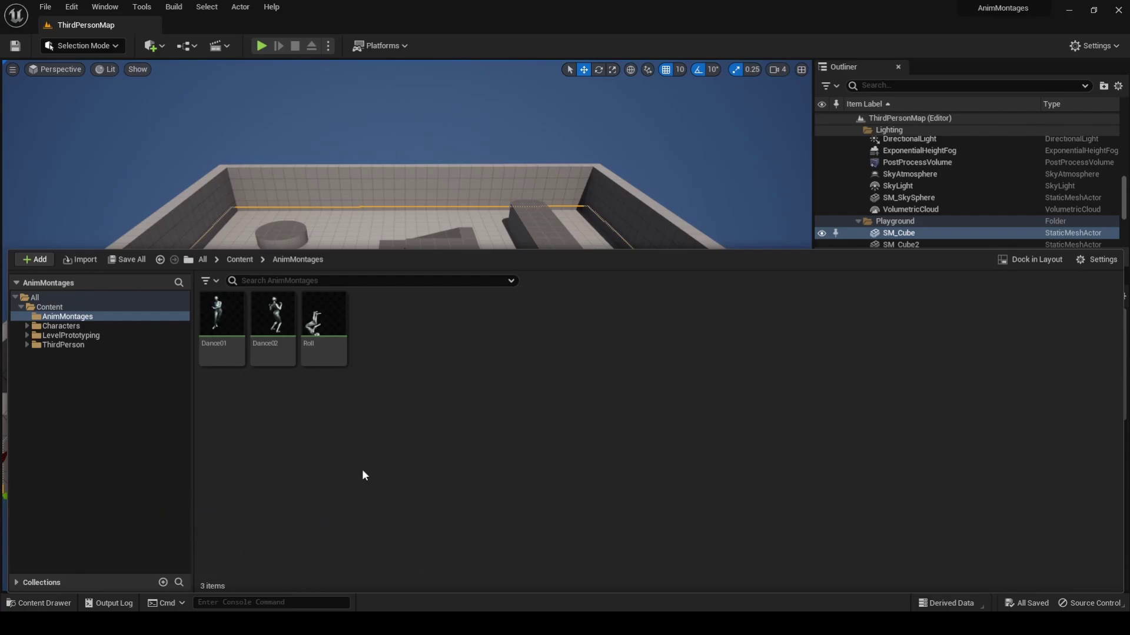
# - Create an AnimMontage from the Dance01 animation and keep the name Dance01_Montage
pyautogui.rightClick(224, 318)
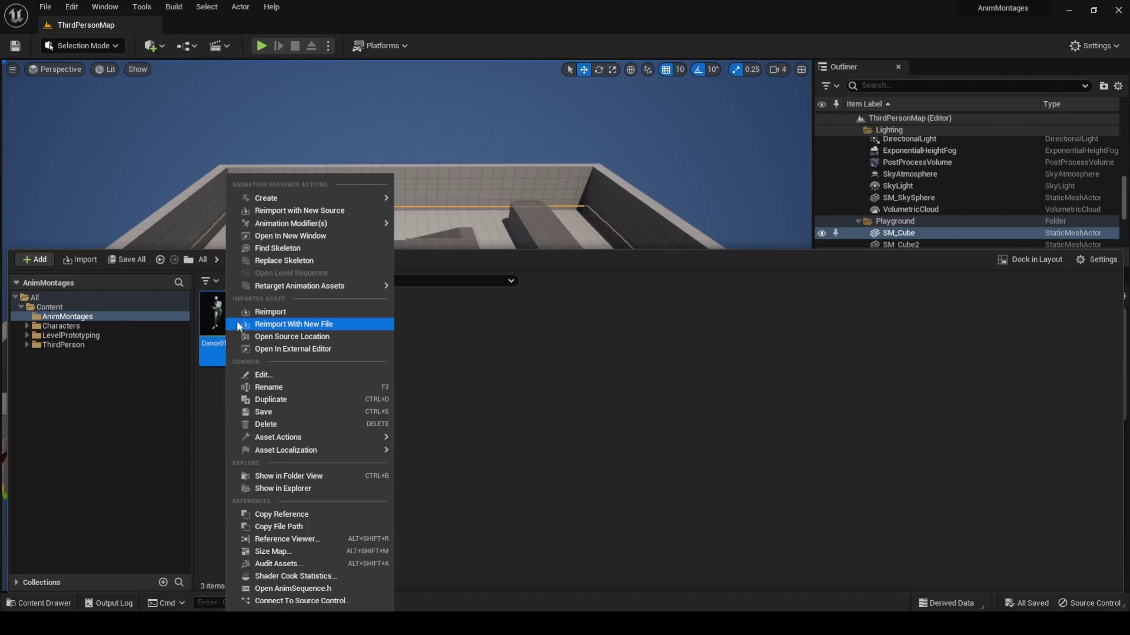
pyautogui.moveTo(266, 197)
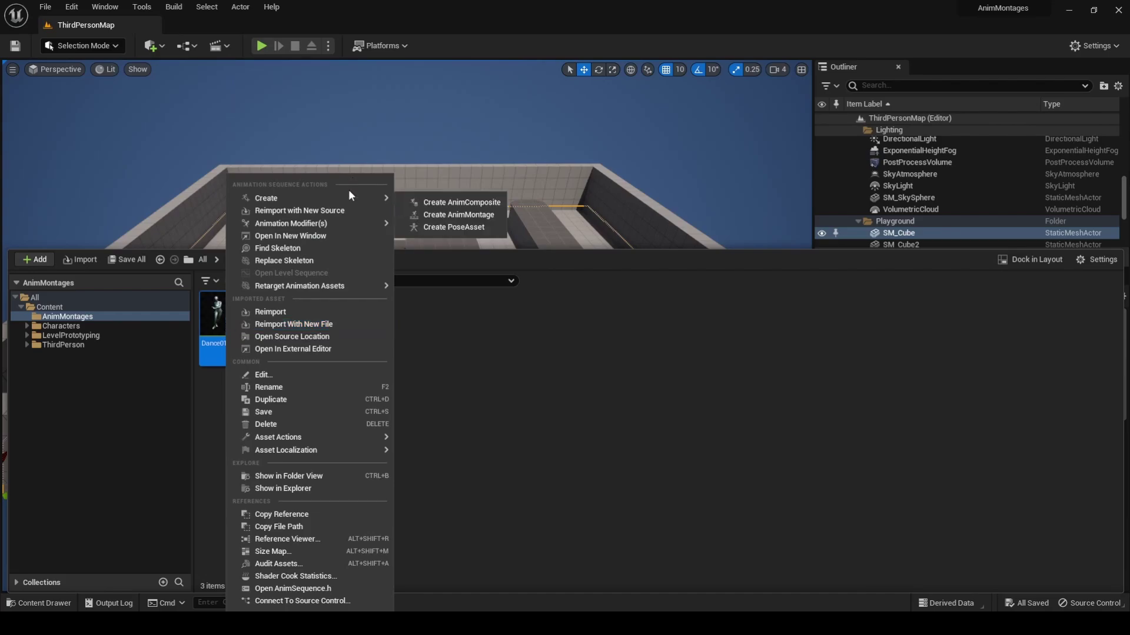
pyautogui.click(459, 215)
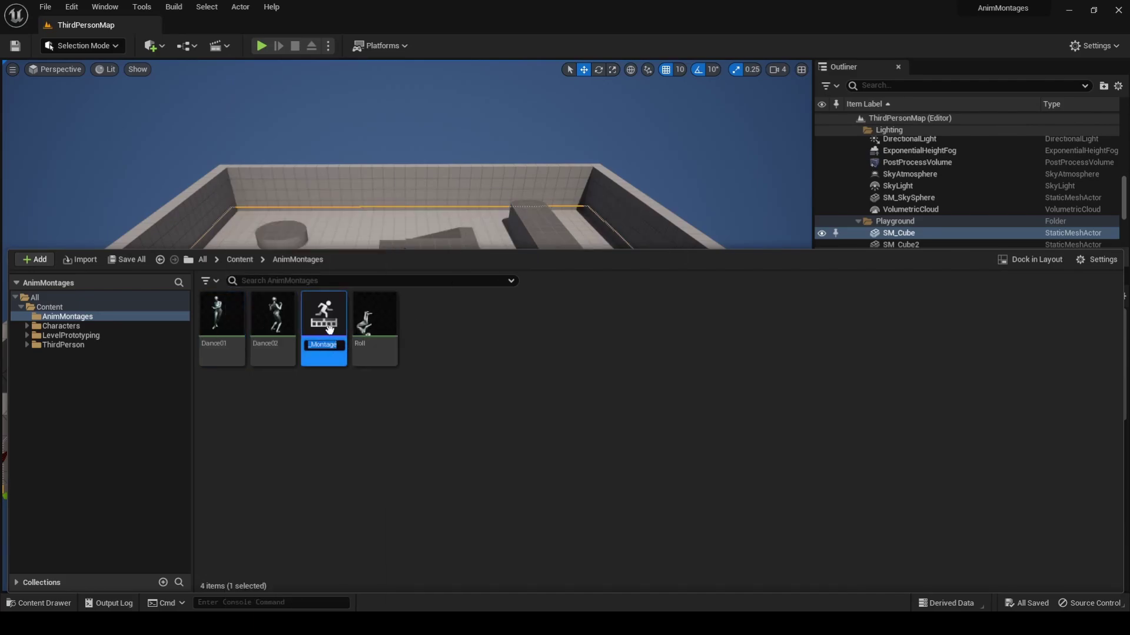
pyautogui.press('Return')
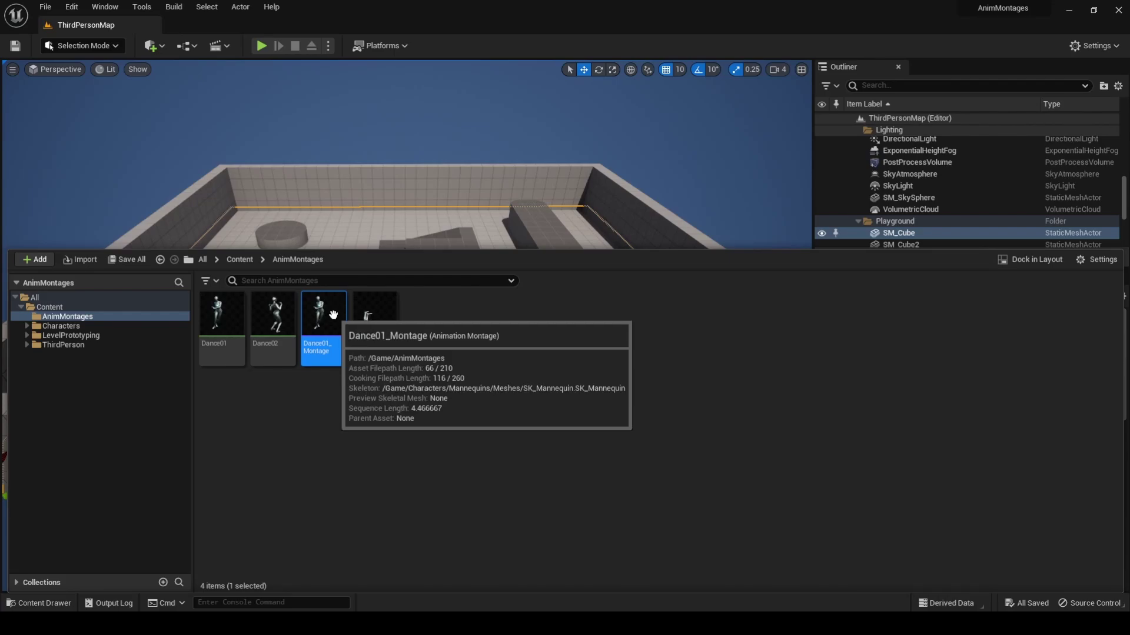
# - Review Dance01_Montage's Asset Browser, Anim Slot Manager and Montage Sections panels
pyautogui.hotkey('ctrl', 'space')
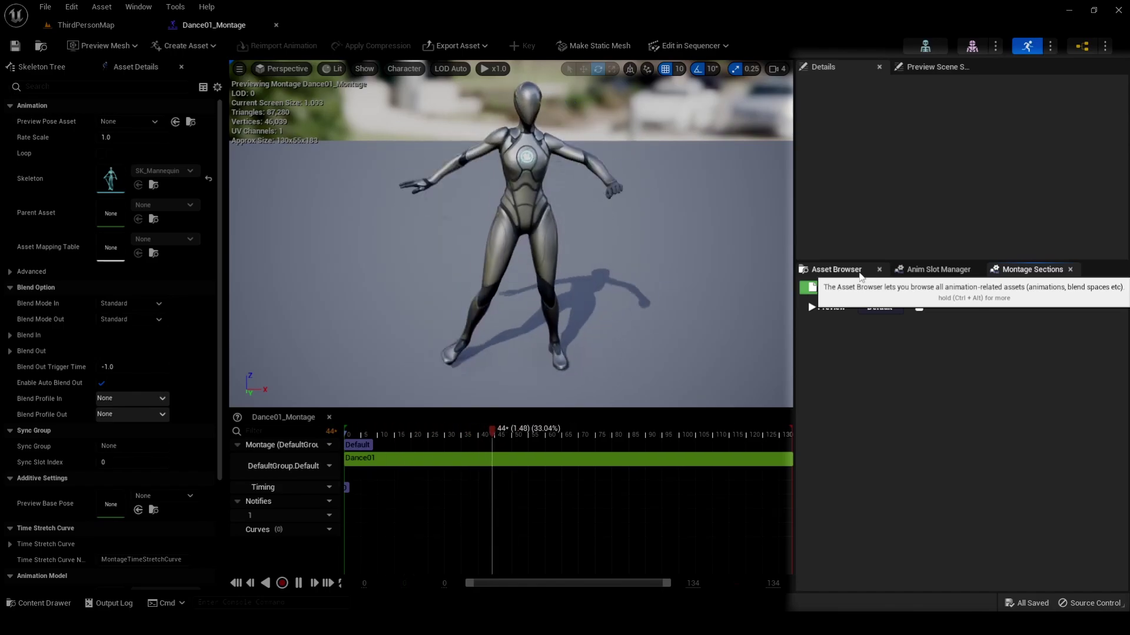
pyautogui.click(860, 276)
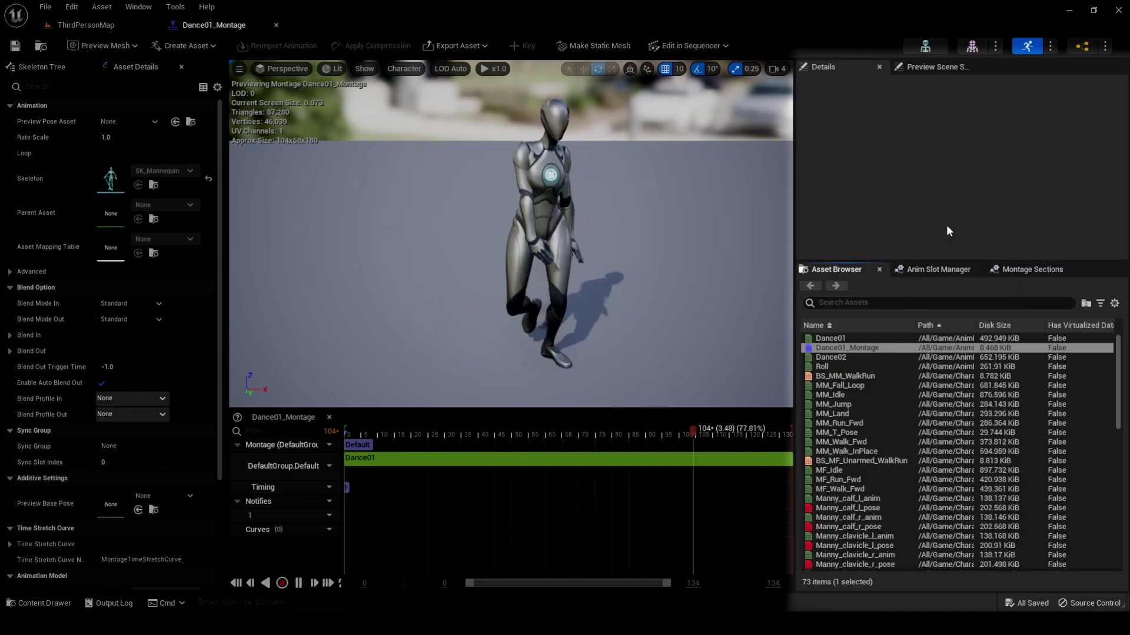
pyautogui.click(936, 269)
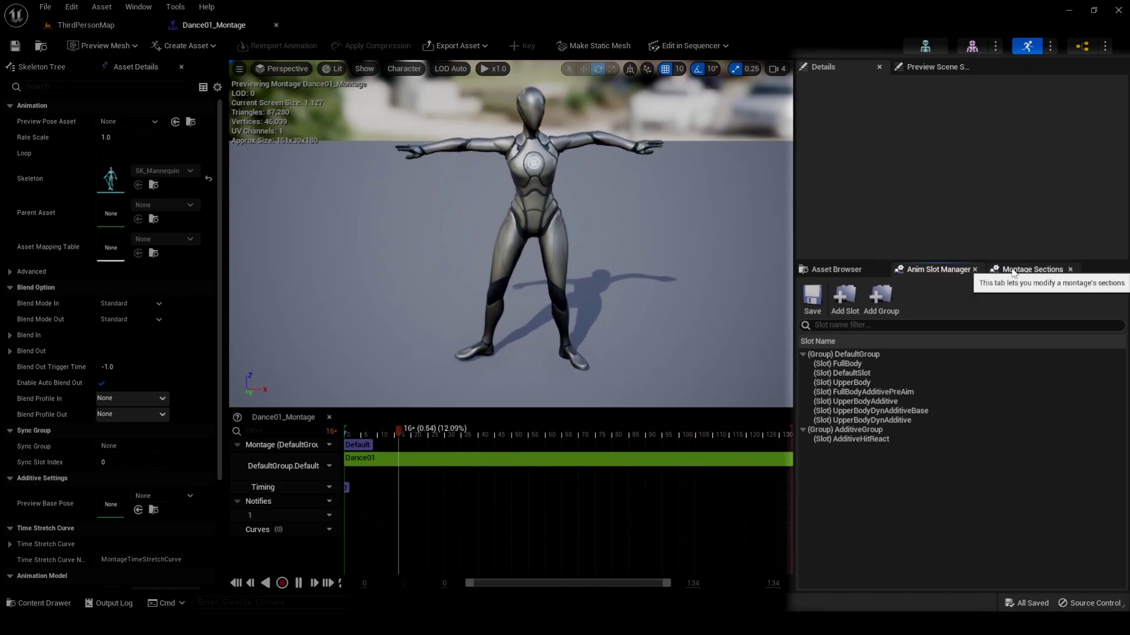
pyautogui.click(1031, 270)
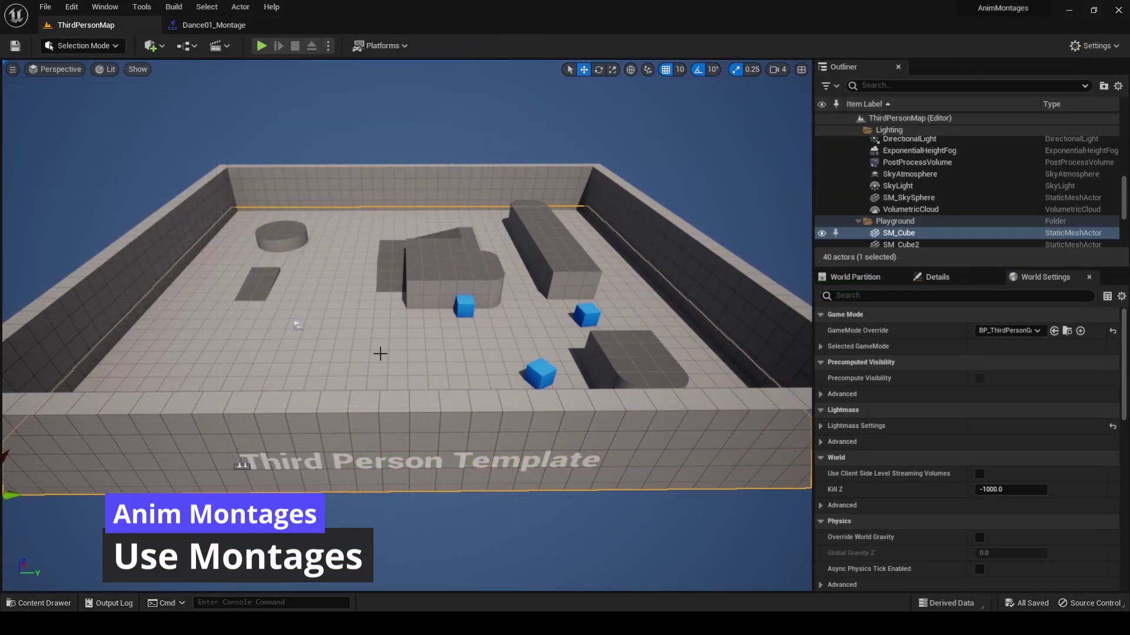
# - Open the BP_ThirdPersonCharacter blueprint from ThirdPerson/Blueprints
pyautogui.hotkey('ctrl', 'space')
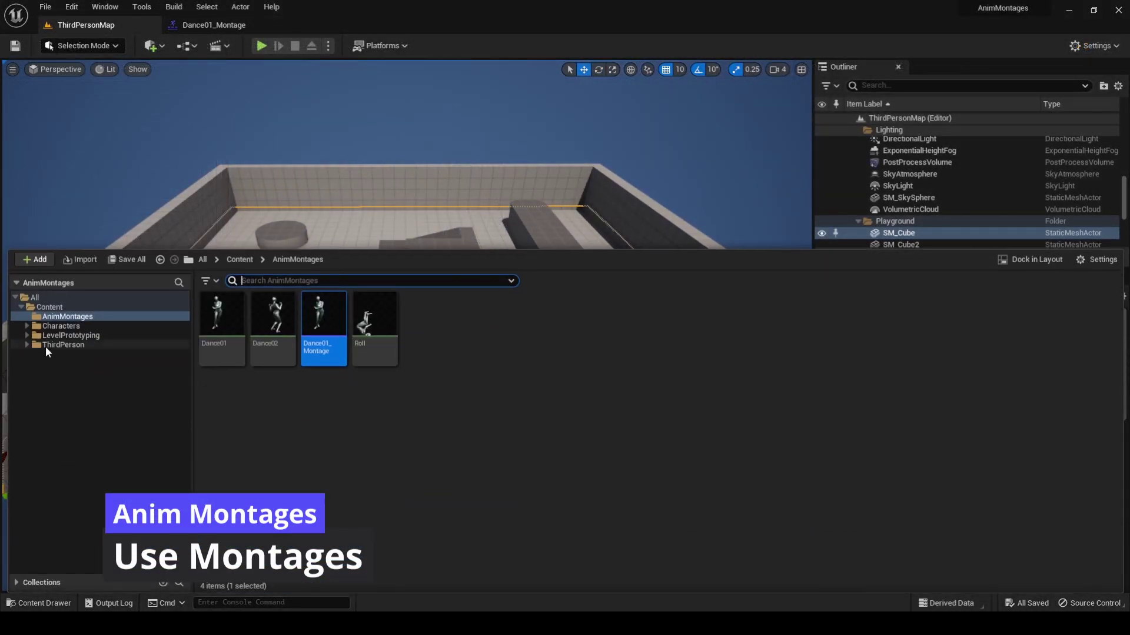
pyautogui.click(44, 345)
pyautogui.click(223, 336)
pyautogui.doubleClick(227, 333)
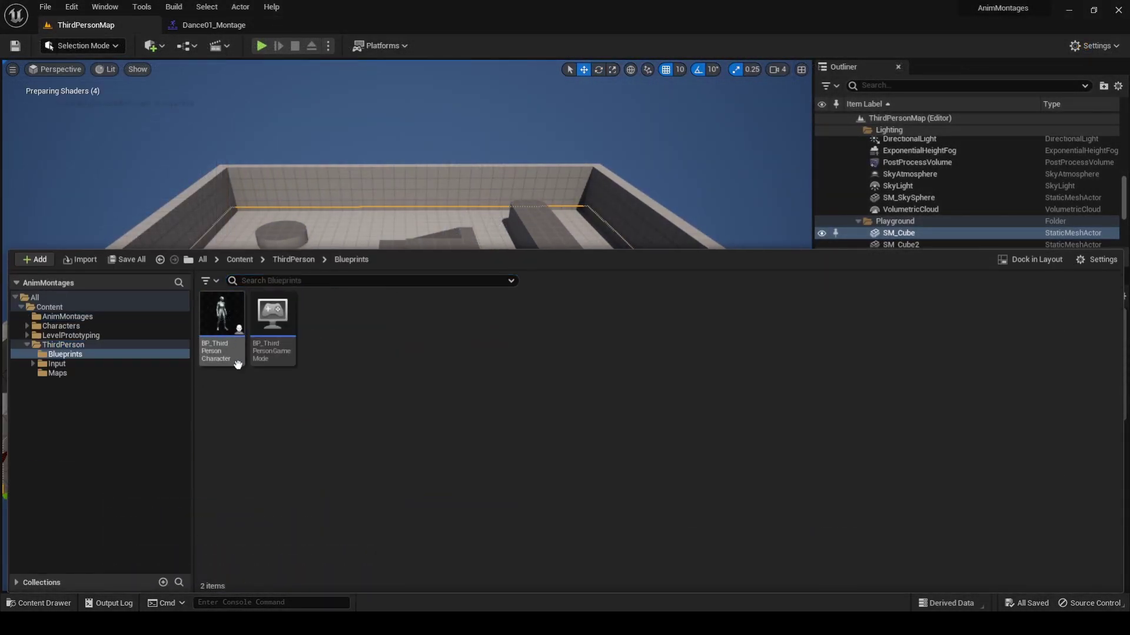
pyautogui.click(230, 328)
pyautogui.doubleClick(230, 328)
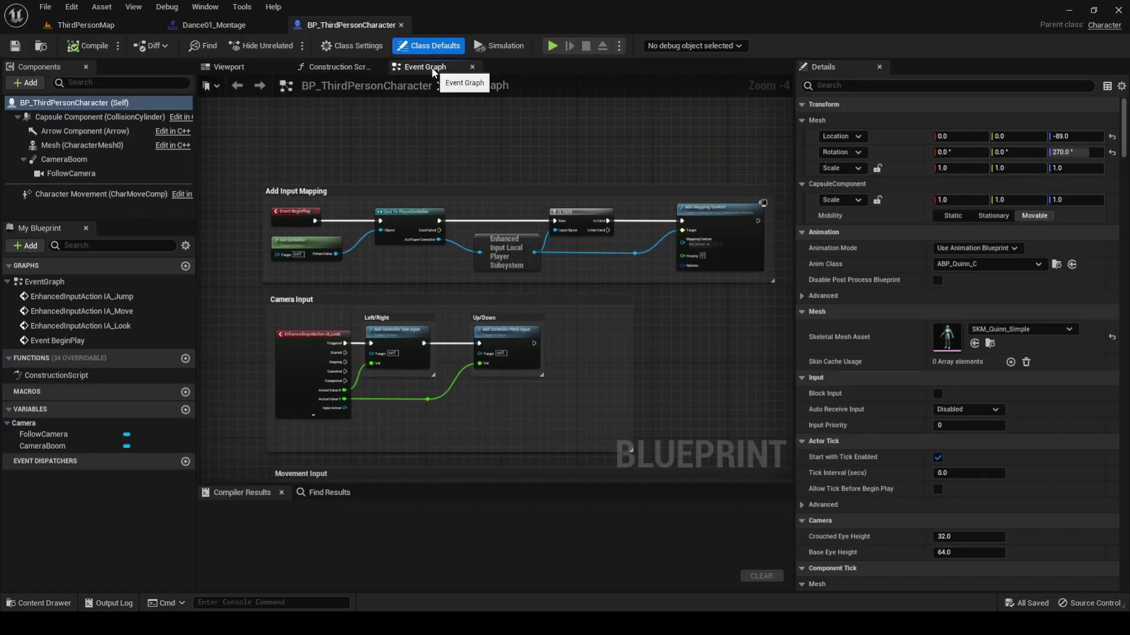
# - Add a Play Anim Montage node to an empty area of the Event Graph
pyautogui.moveTo(765, 236); pyautogui.dragTo(386, 221, button='right')
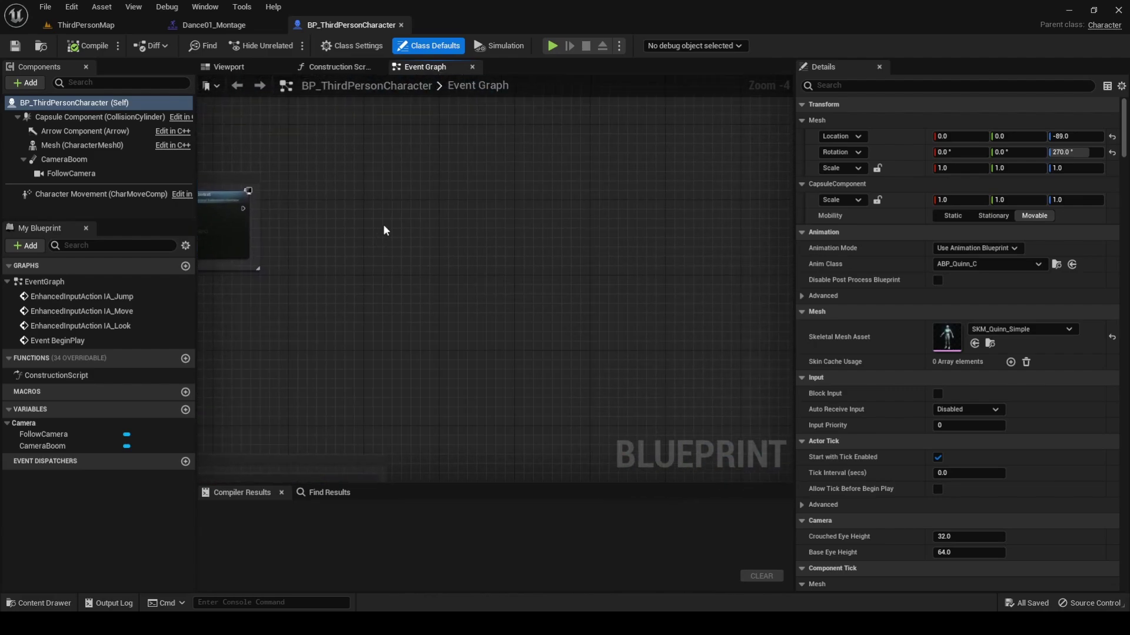
pyautogui.rightClick(464, 210)
pyautogui.write('play anim mon')
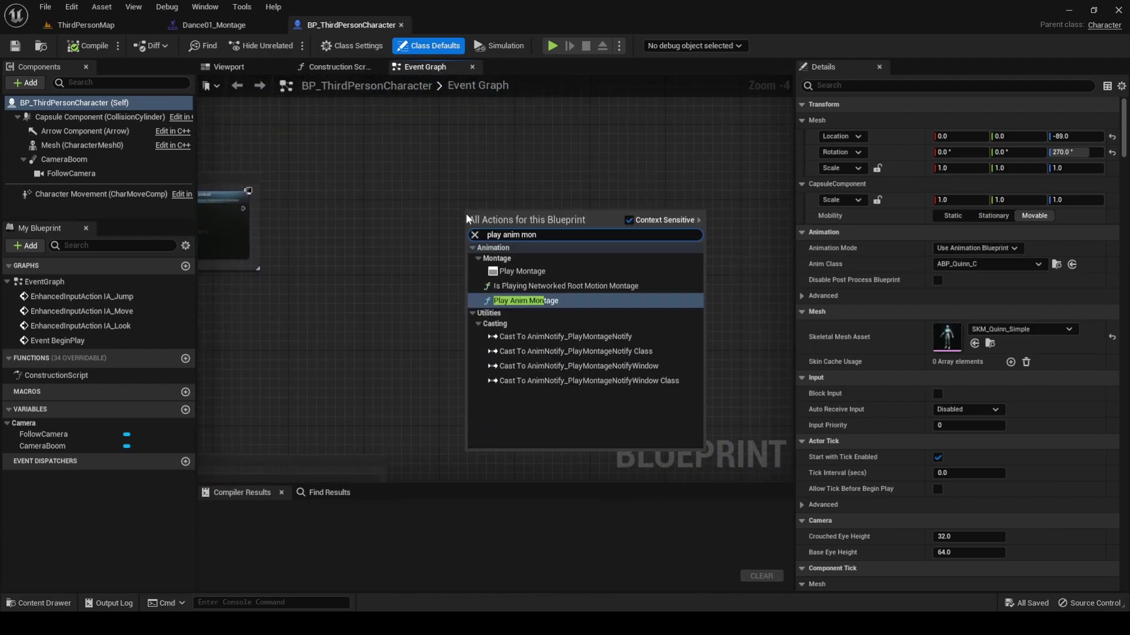
pyautogui.press('Return')
# - Add a Play Montage node and frame both montage nodes in view
pyautogui.rightClick(463, 419)
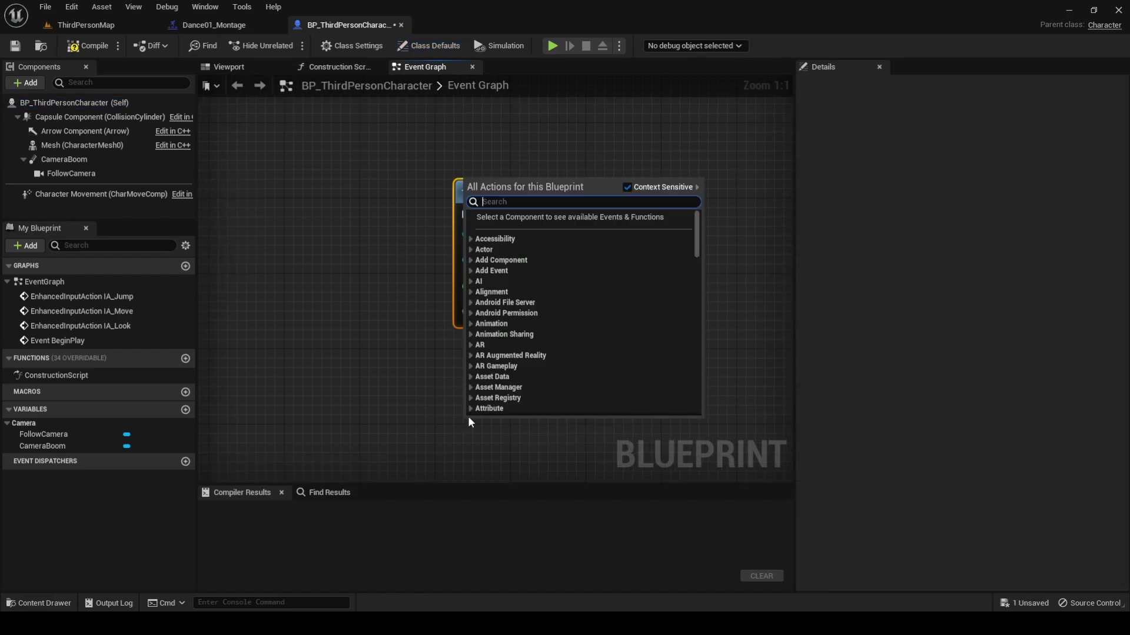
pyautogui.write('play montage')
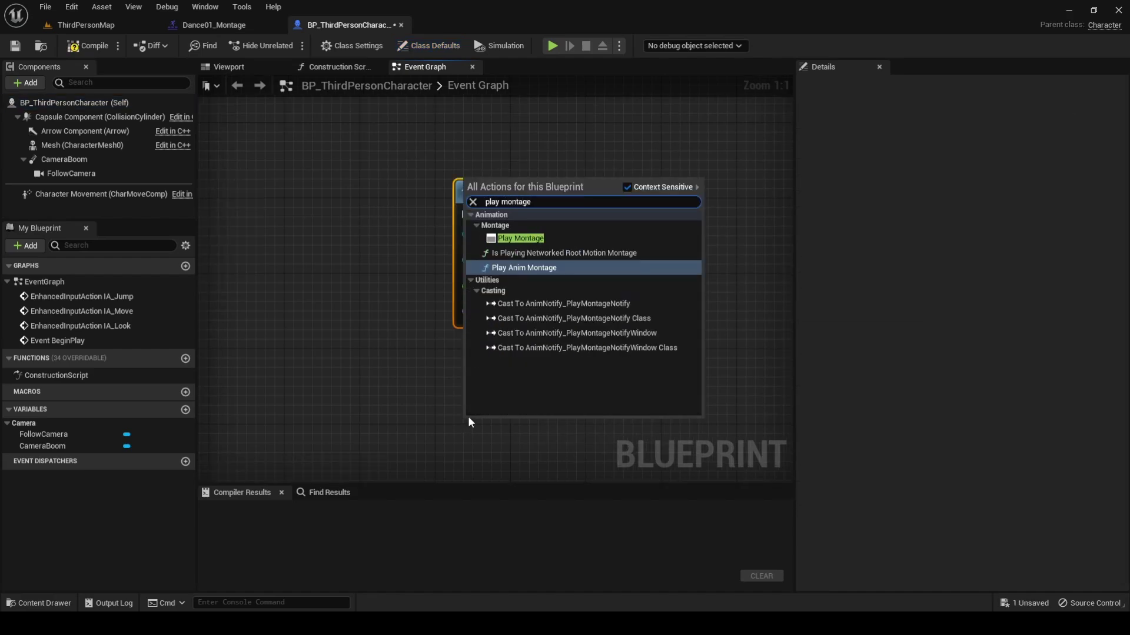
pyautogui.press('Up')
pyautogui.press('Up')
pyautogui.press('Return')
pyautogui.moveTo(486, 378); pyautogui.dragTo(467, 257, button='right')
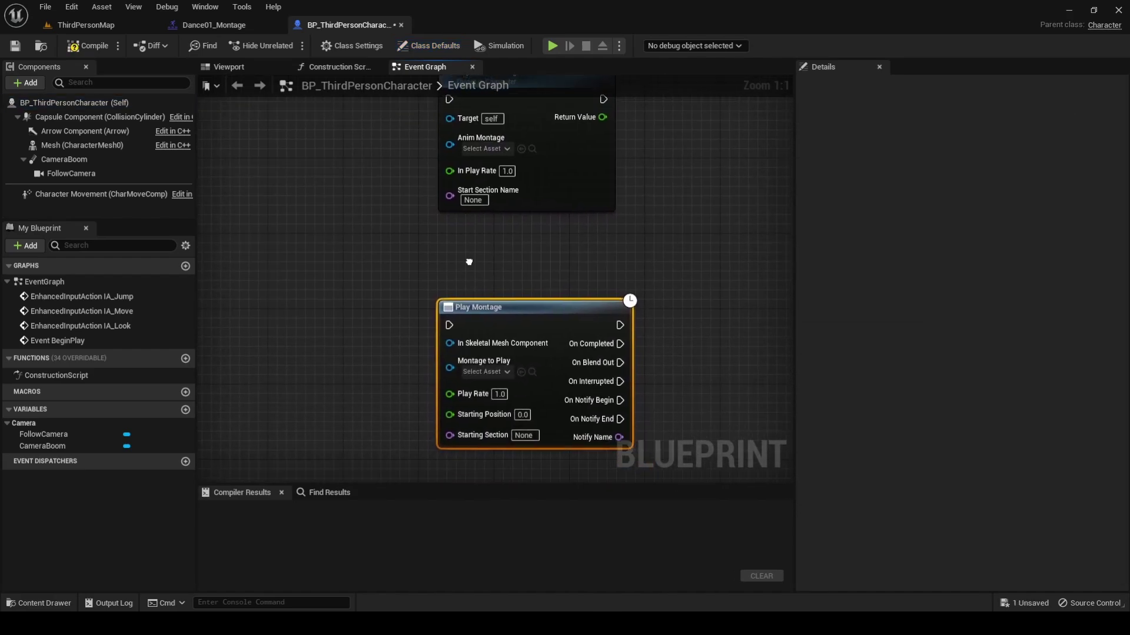
pyautogui.scroll(-3, 569, 192)
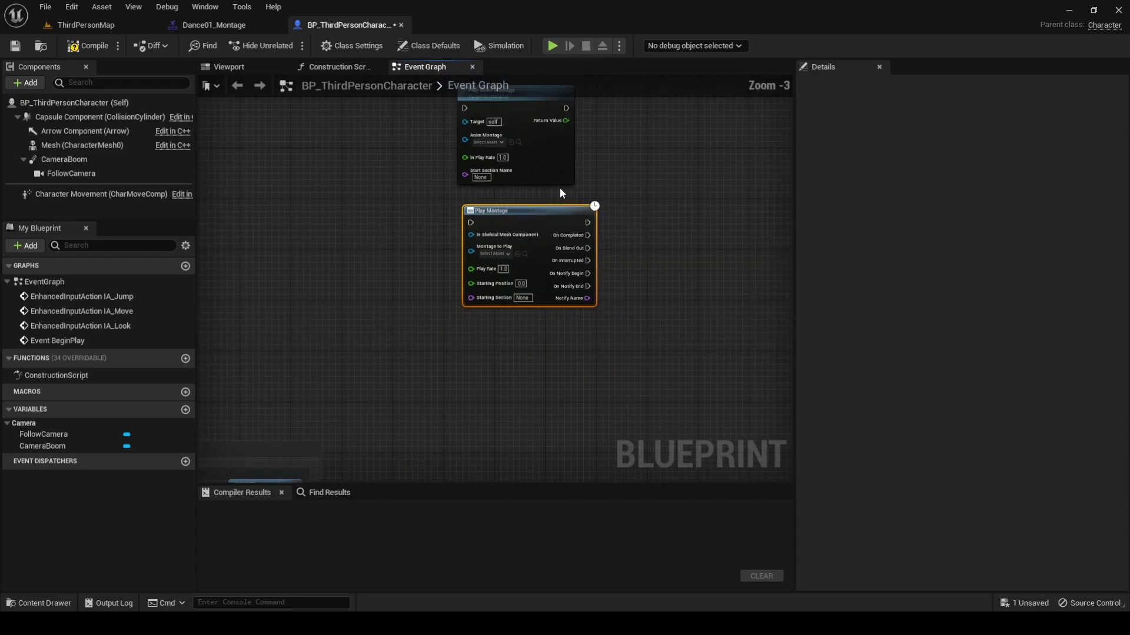
pyautogui.moveTo(569, 192); pyautogui.dragTo(605, 285, button='right')
pyautogui.scroll(1, 594, 283)
pyautogui.moveTo(647, 315); pyautogui.dragTo(602, 300, button='right')
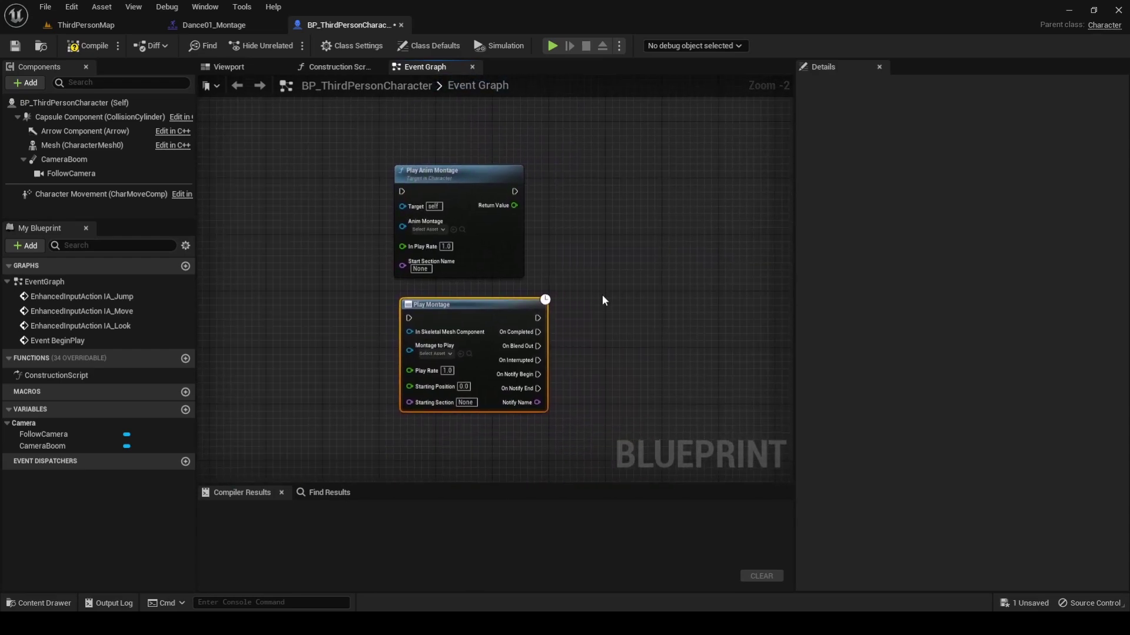
pyautogui.click(602, 300)
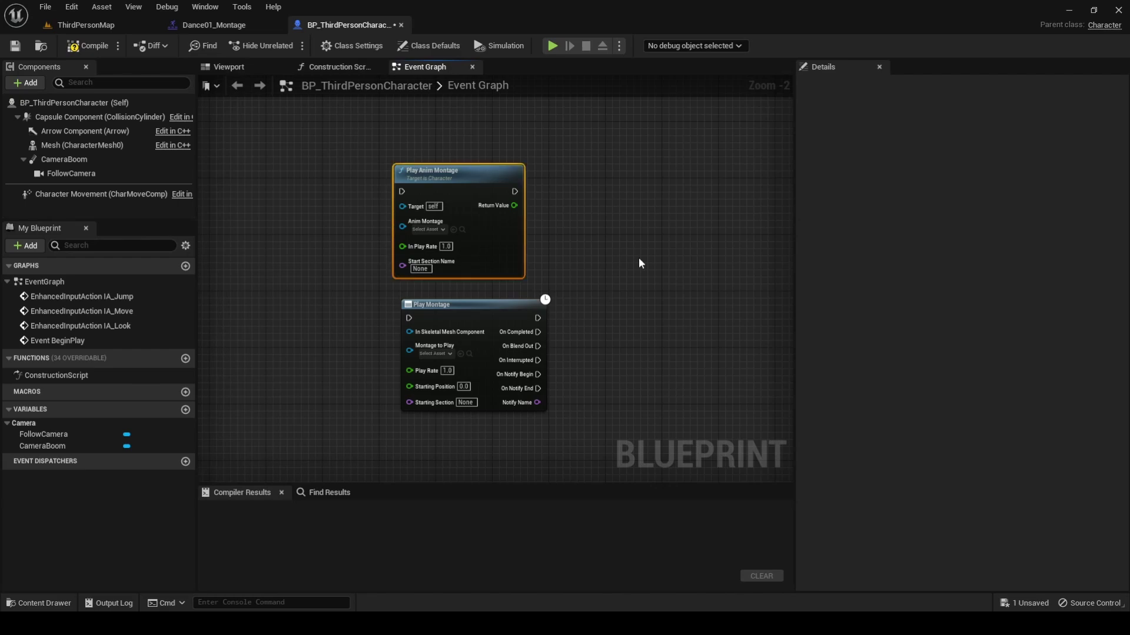
# - Delete the Play Montage node and set Play Anim Montage to Dance01_Montage
pyautogui.click(478, 312)
pyautogui.press('Delete')
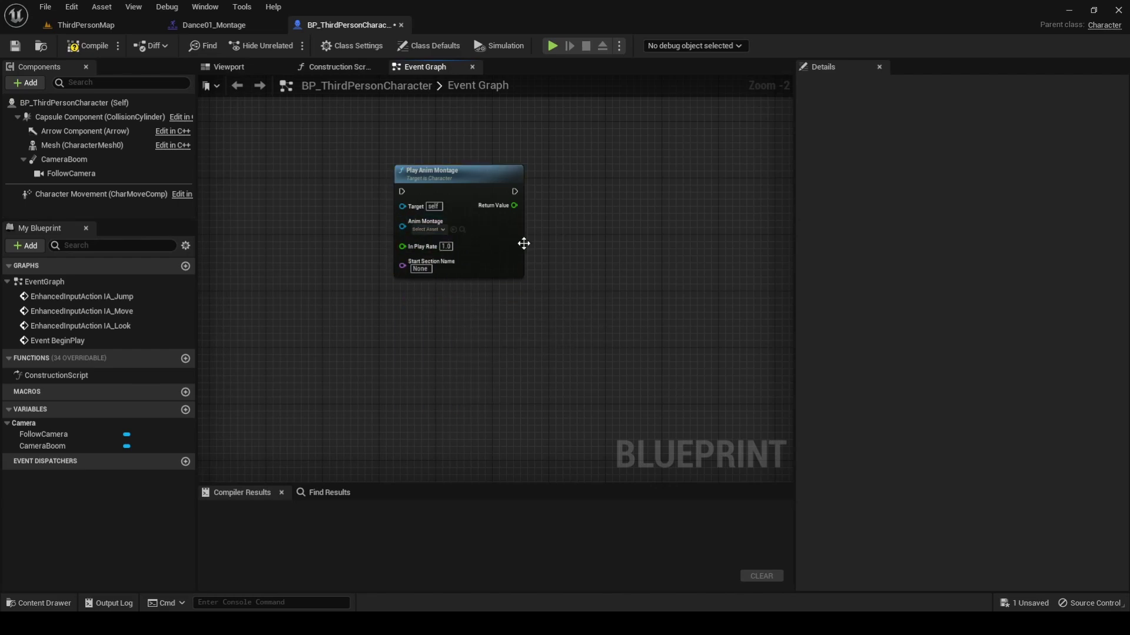
pyautogui.click(438, 230)
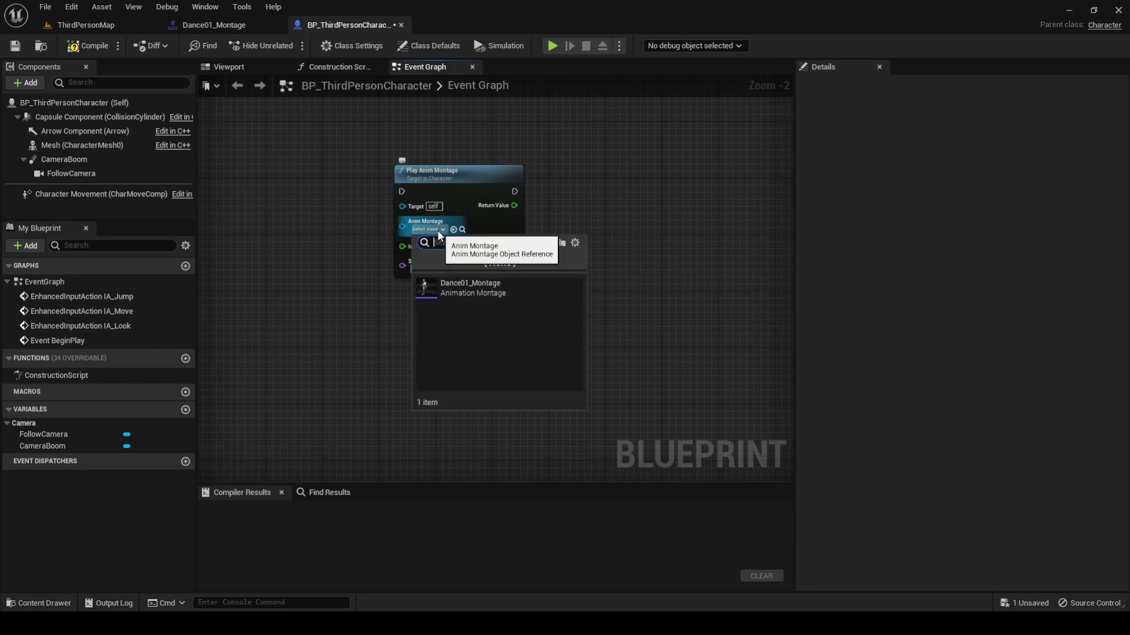
pyautogui.click(478, 290)
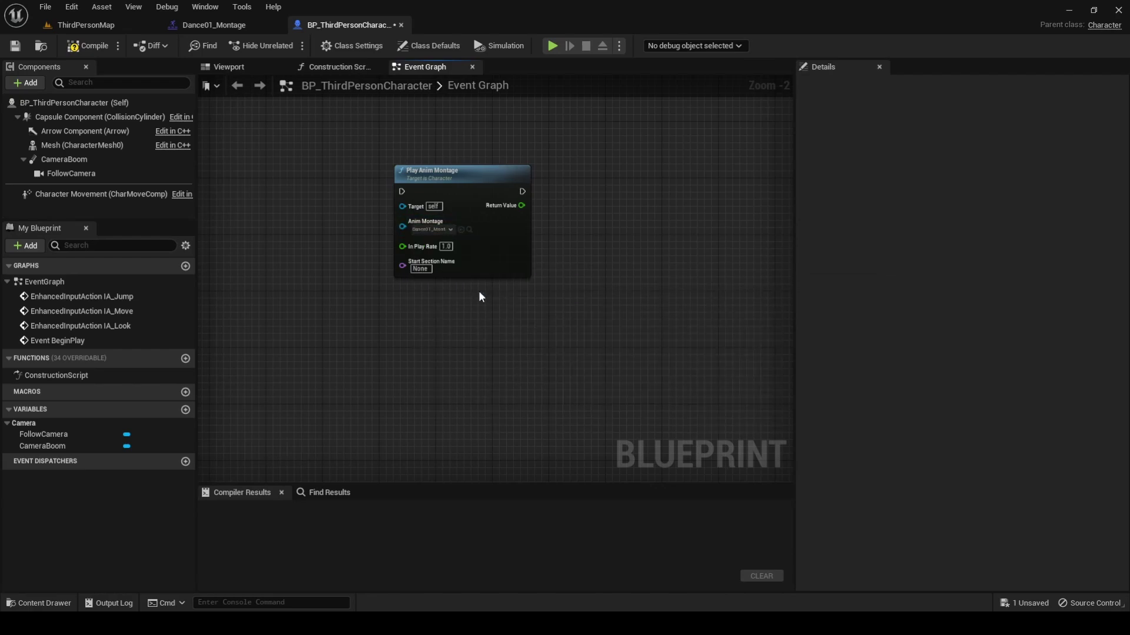
# - Add a keyboard 1 event and wire its Pressed pin into Play Anim Montage
pyautogui.rightClick(304, 182)
pyautogui.write('1 keyb')
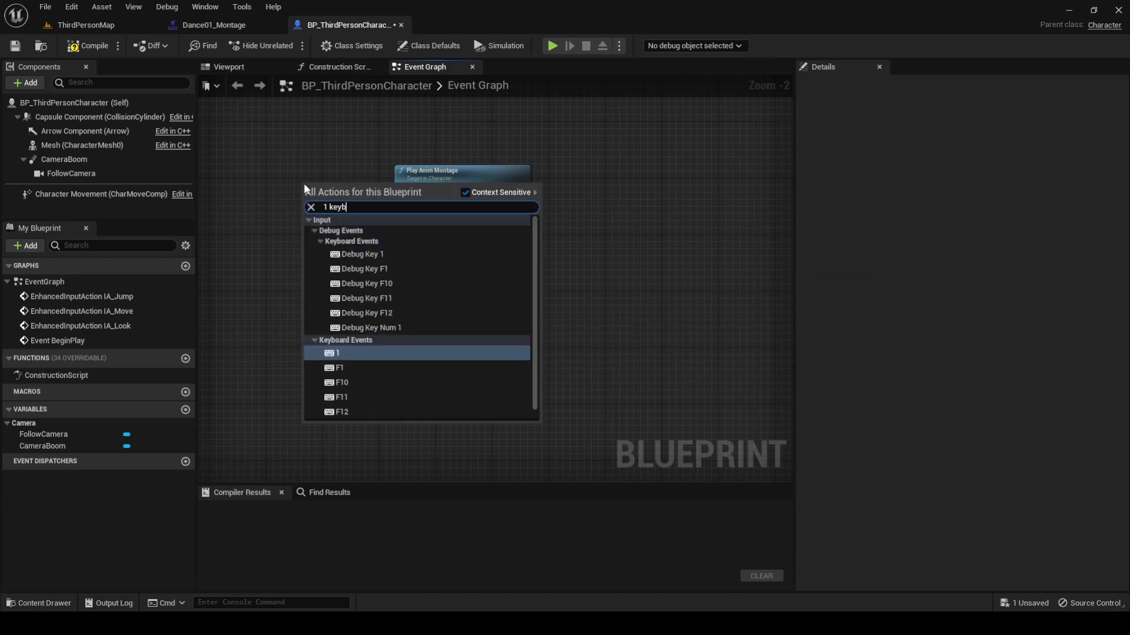
pyautogui.write('oard')
pyautogui.press('Return')
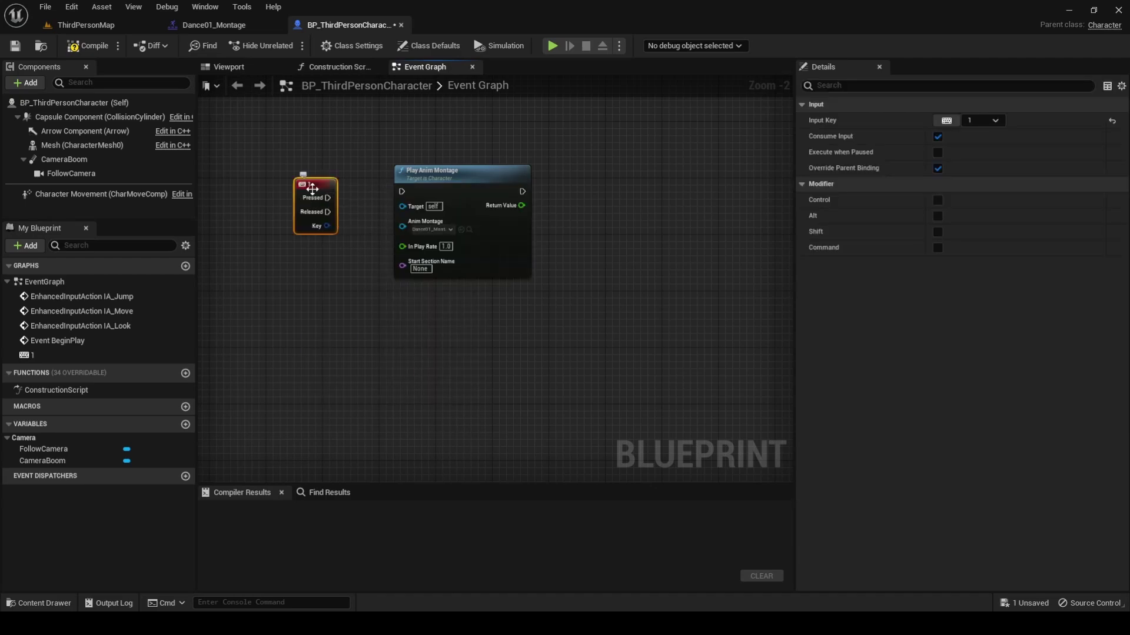
pyautogui.moveTo(328, 197); pyautogui.dragTo(407, 191)
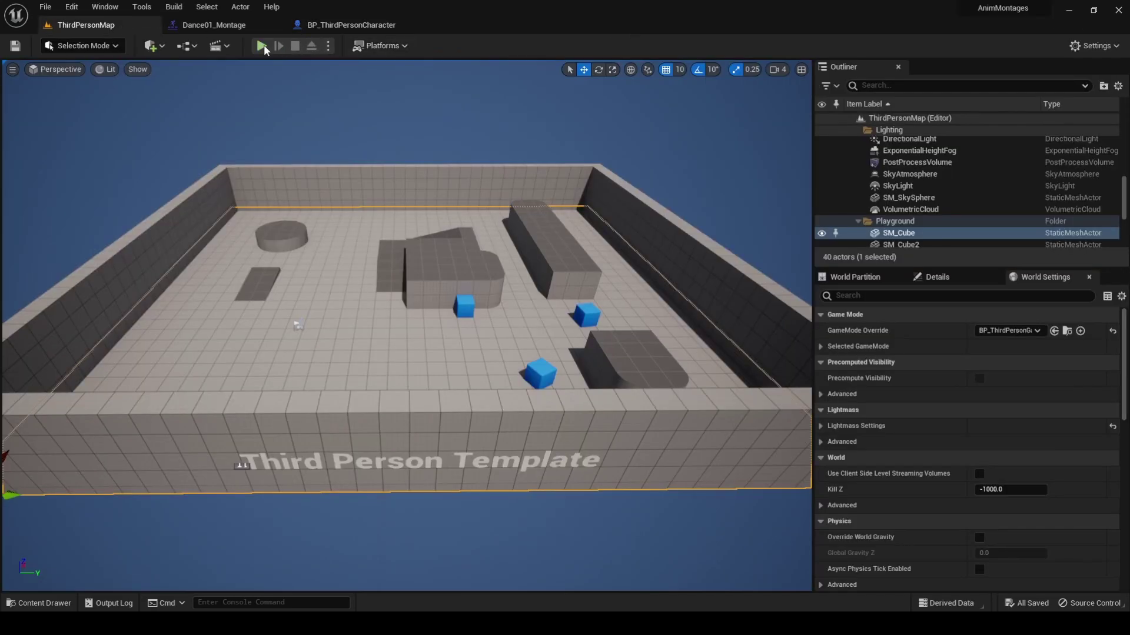
pyautogui.click(262, 46)
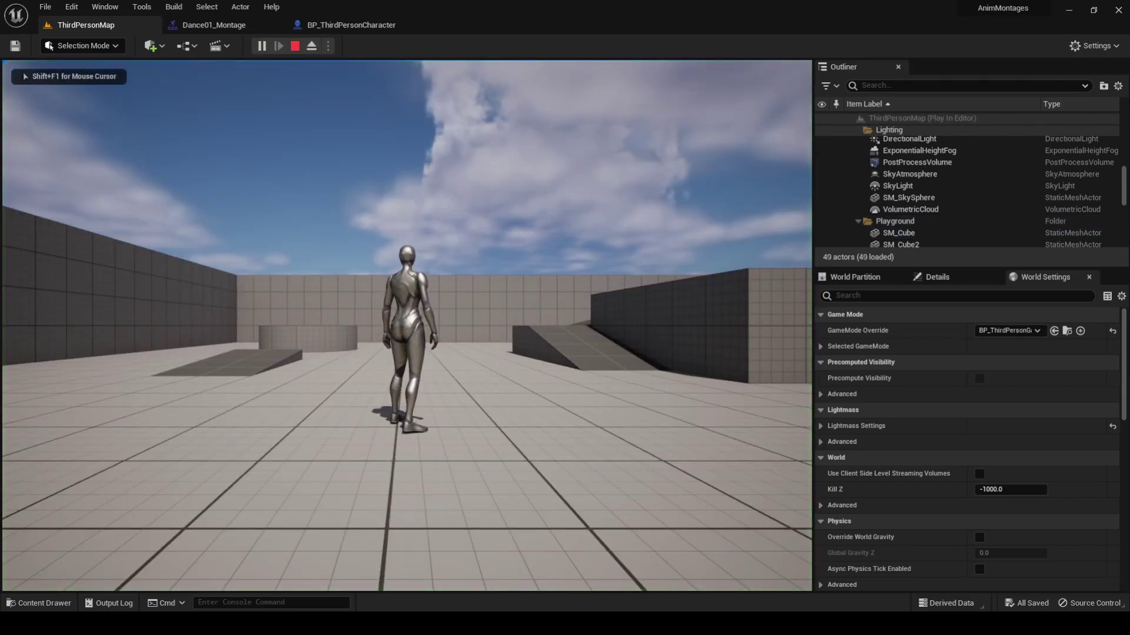
pyautogui.press('1')
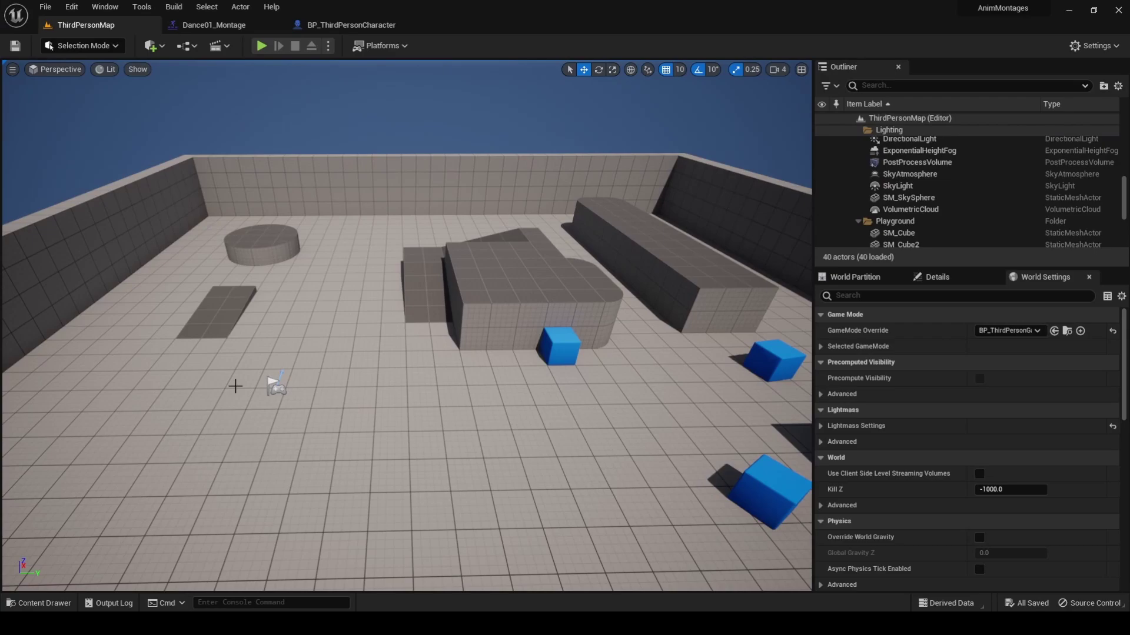
pyautogui.click(360, 371)
# - Open ABP_Manny from Characters/Mannequins/Animations and view its AnimGraph
pyautogui.press('Escape')
pyautogui.hotkey('ctrl', 'space')
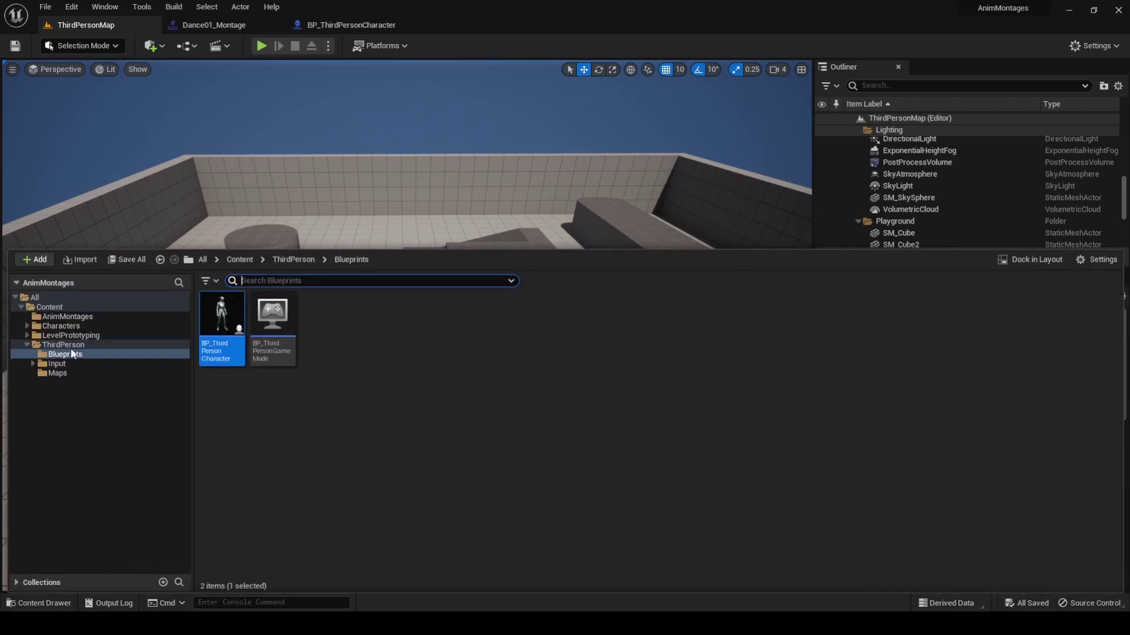
pyautogui.click(62, 326)
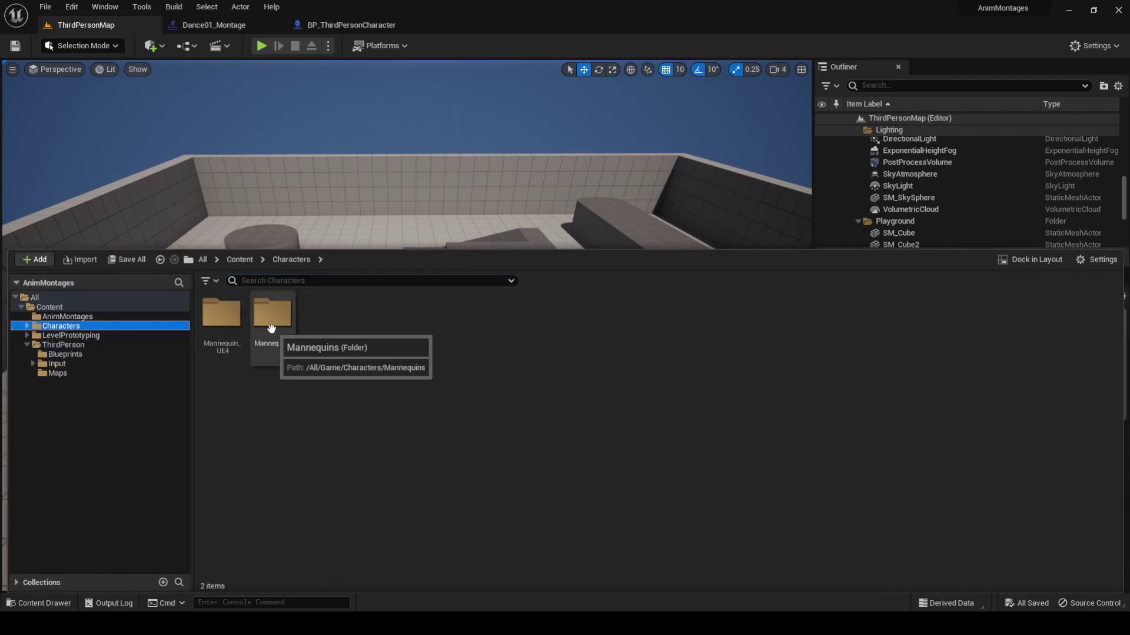
pyautogui.doubleClick(265, 324)
pyautogui.doubleClick(220, 323)
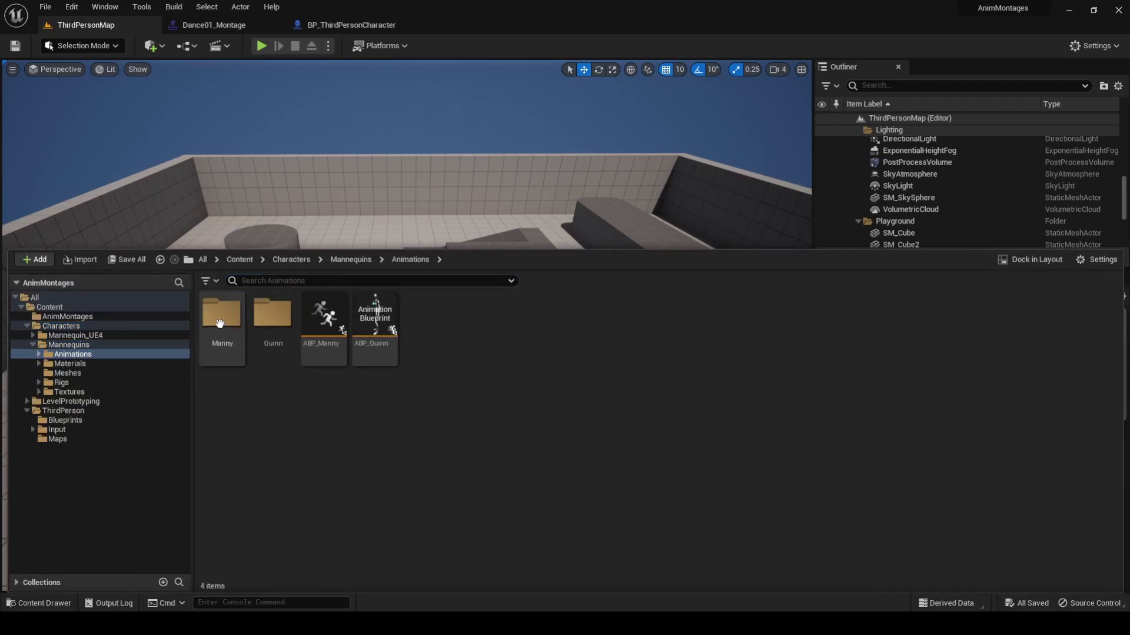
pyautogui.doubleClick(324, 318)
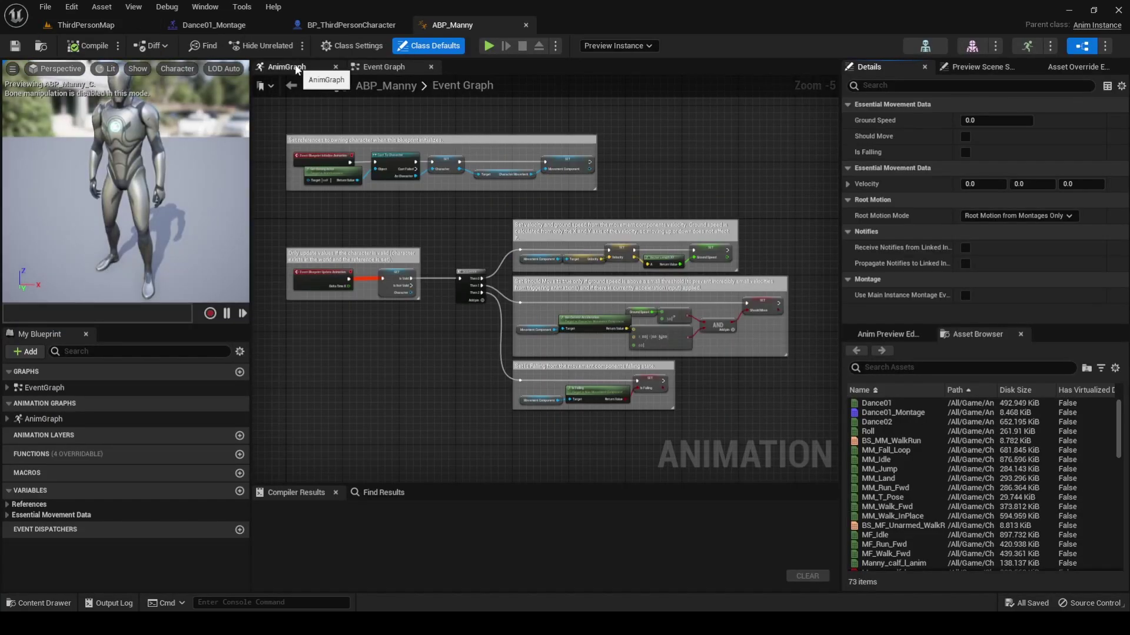
pyautogui.click(287, 67)
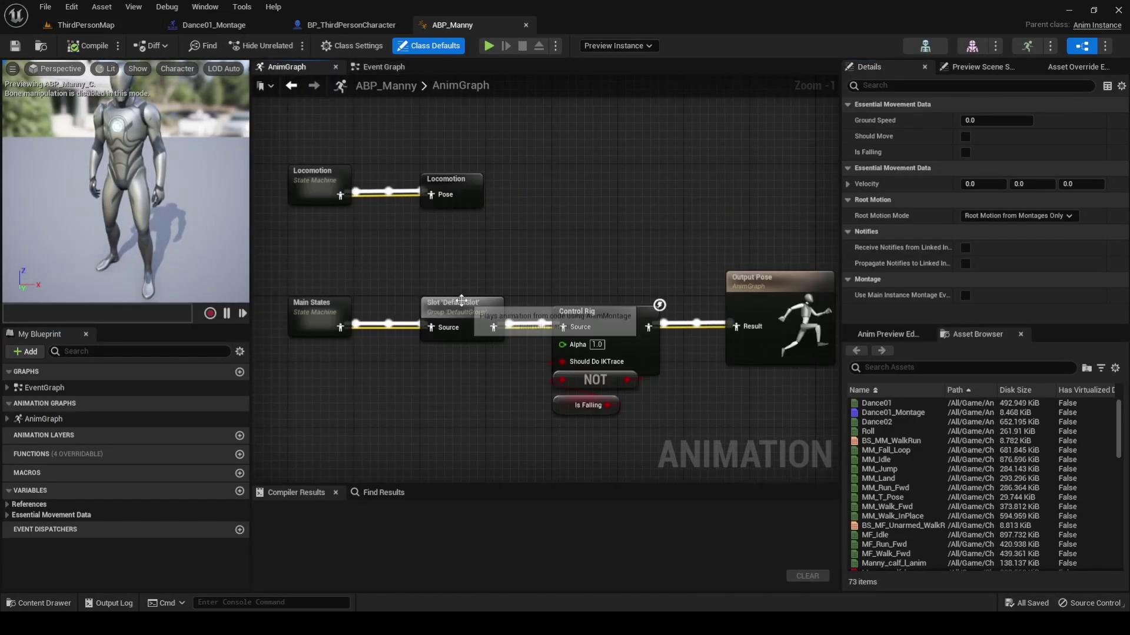
# - Break all DefaultSlot node links and move the node below the pose chain
pyautogui.click(462, 312)
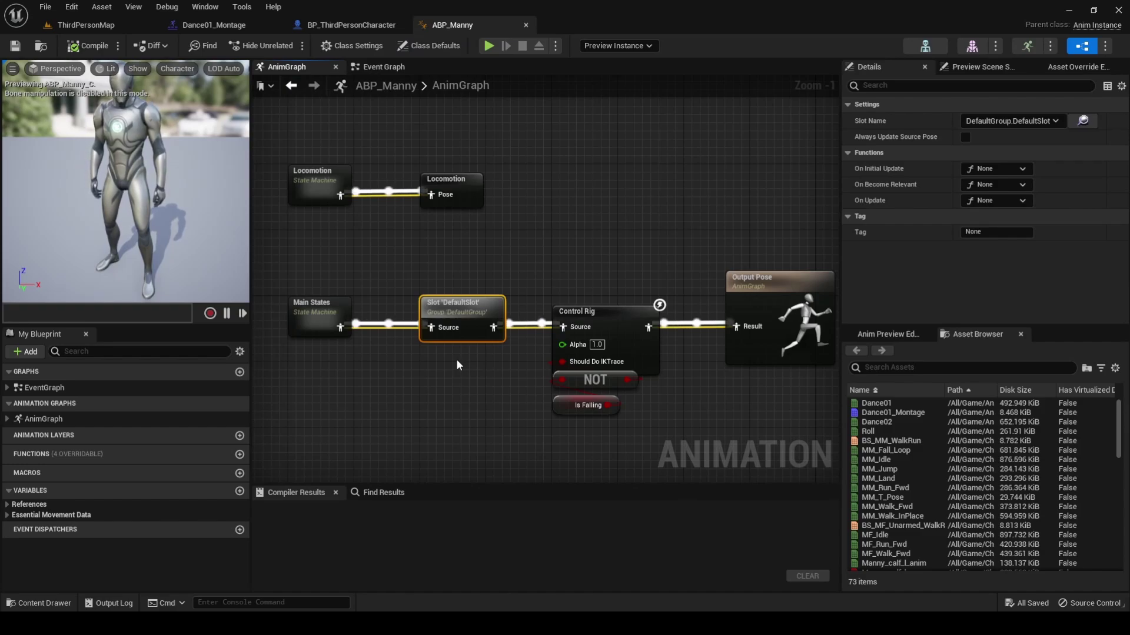
pyautogui.rightClick(452, 329)
pyautogui.click(471, 353)
pyautogui.moveTo(482, 327); pyautogui.dragTo(483, 401)
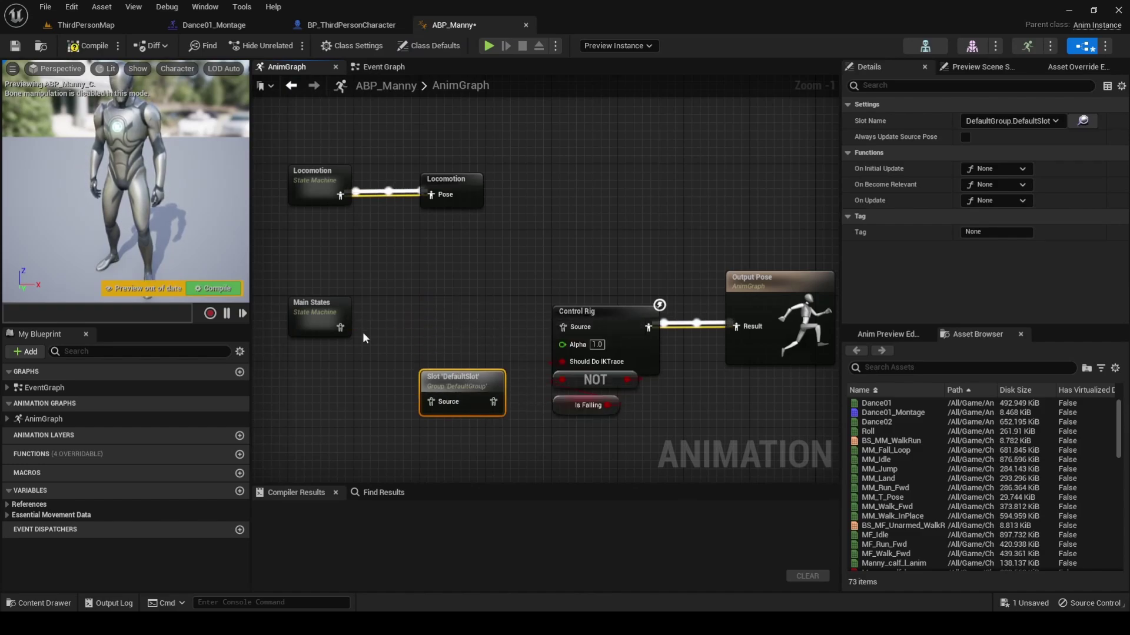
# - Wire Main States directly into Control Rig, then compile and save ABP_Manny
pyautogui.moveTo(340, 327); pyautogui.dragTo(562, 328)
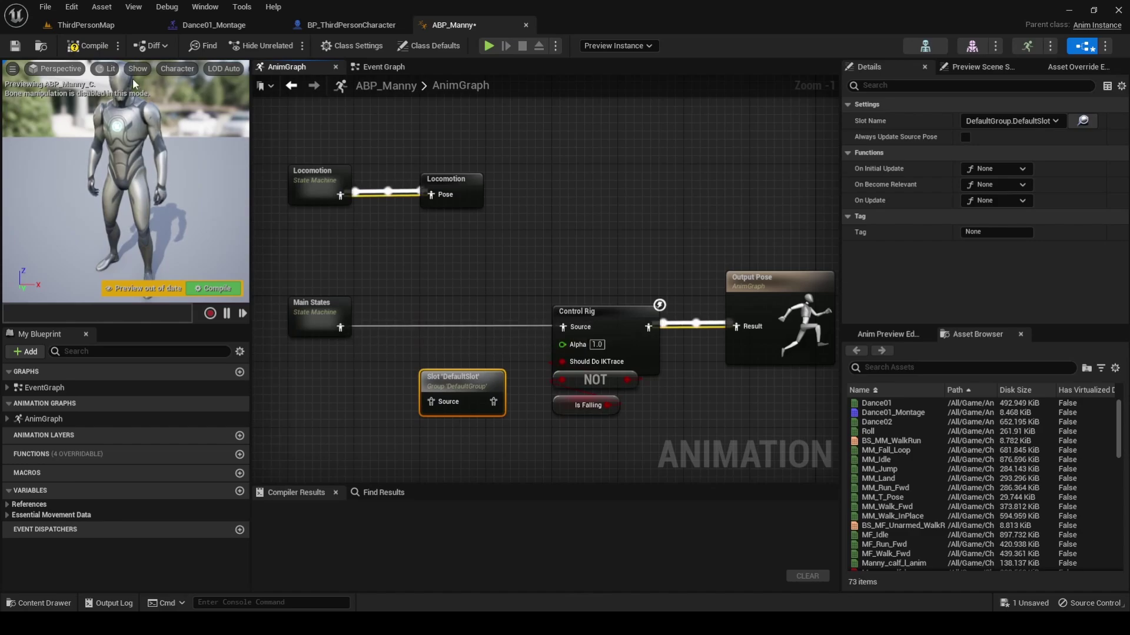
pyautogui.click(82, 45)
pyautogui.click(14, 49)
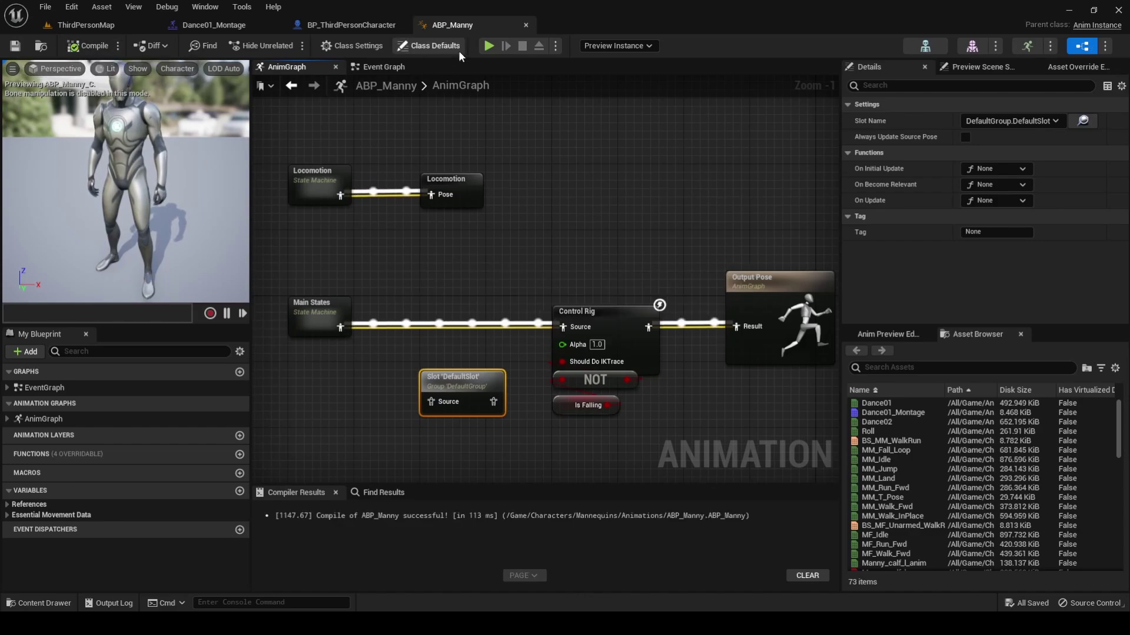
# - Test-play the level, then reinsert DefaultSlot between Main States and Control Rig and recompile
pyautogui.click(489, 46)
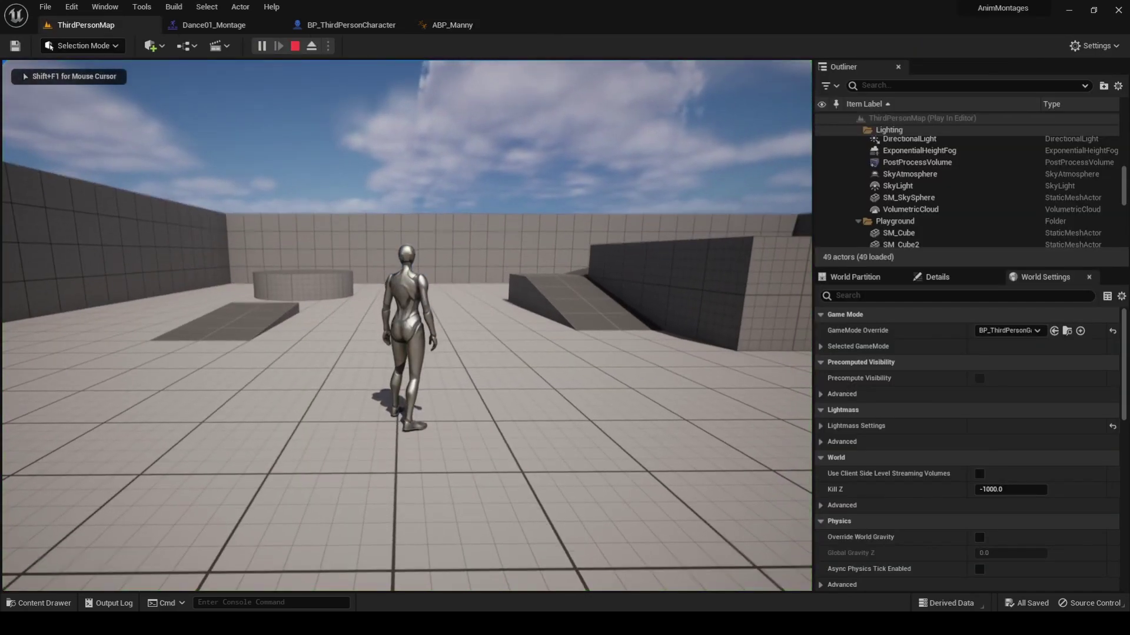
pyautogui.press('Escape')
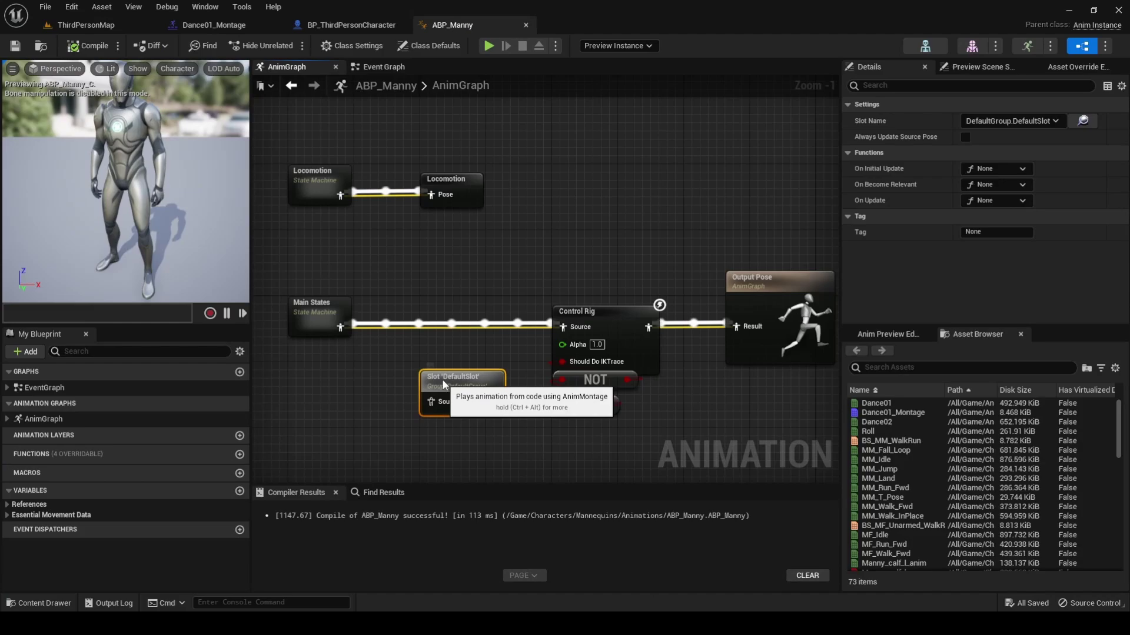
pyautogui.moveTo(443, 380)
pyautogui.mouseDown()
pyautogui.moveTo(443, 307)
pyautogui.moveTo(567, 327)
pyautogui.mouseUp()
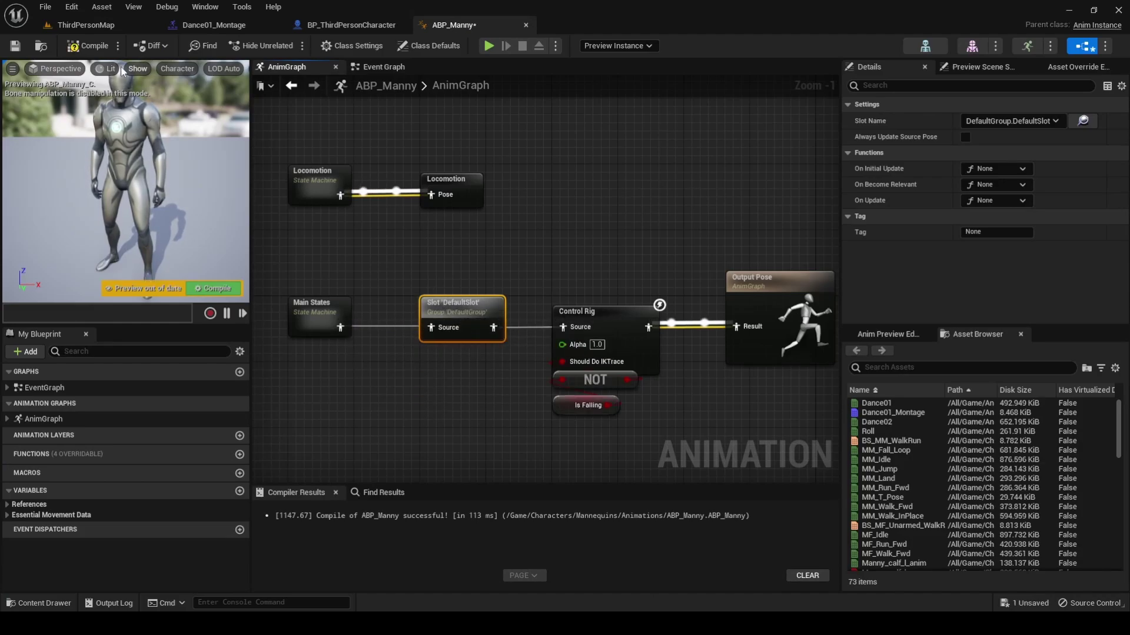
pyautogui.click(89, 46)
# - Save ABP_Manny, then rename Dance01_Montage to Dance_Montage in the Content Drawer
pyautogui.click(16, 47)
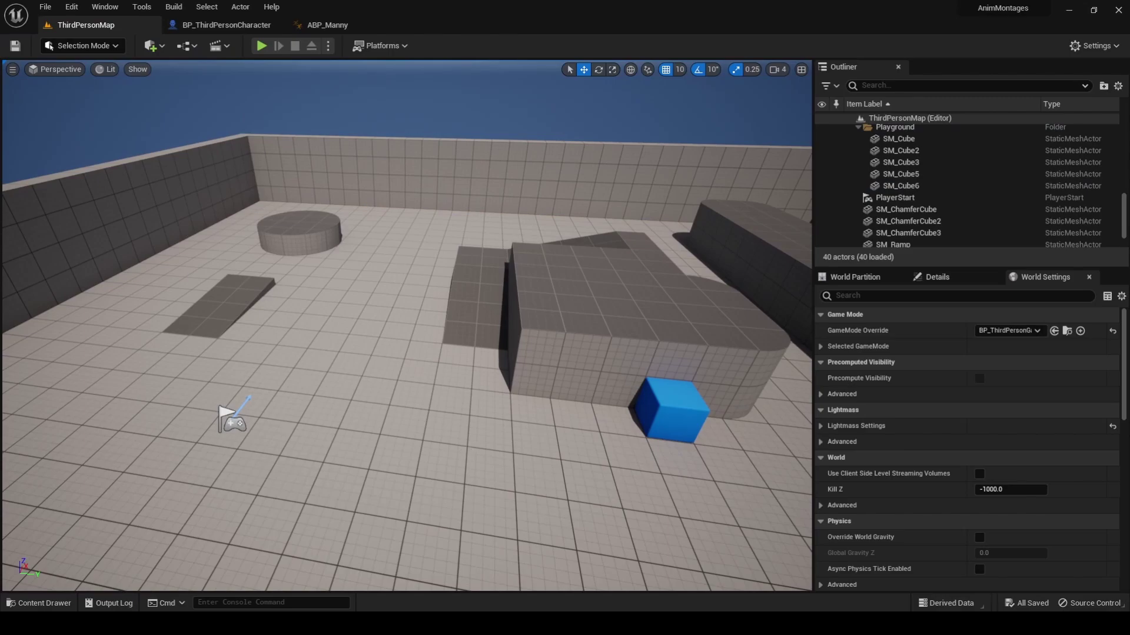
pyautogui.hotkey('ctrl', 'space')
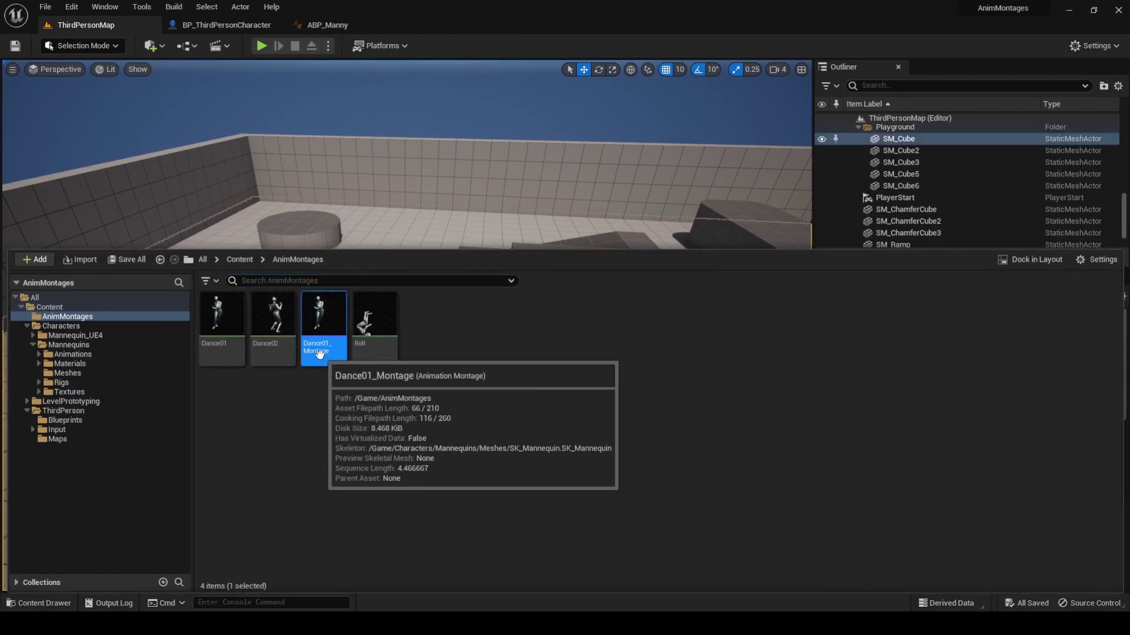
pyautogui.press('F2')
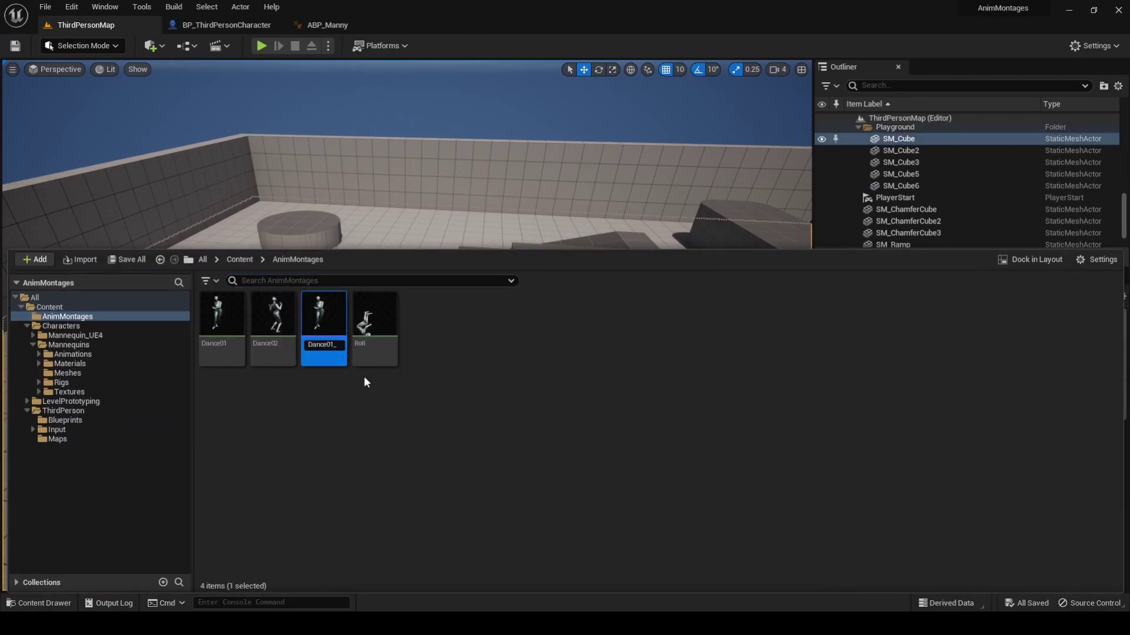
pyautogui.press('BackSpace')
pyautogui.press('BackSpace')
pyautogui.press('Return')
# - Open Dance_Montage and append Dance02 after Dance01 on its slot track
pyautogui.doubleClick(327, 333)
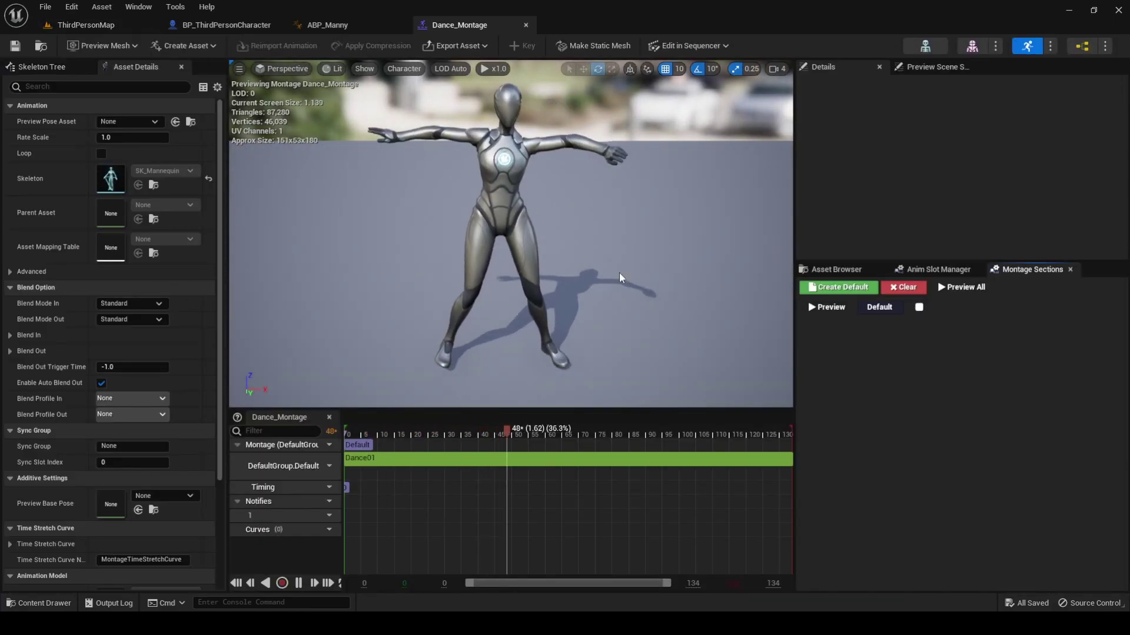
pyautogui.click(809, 269)
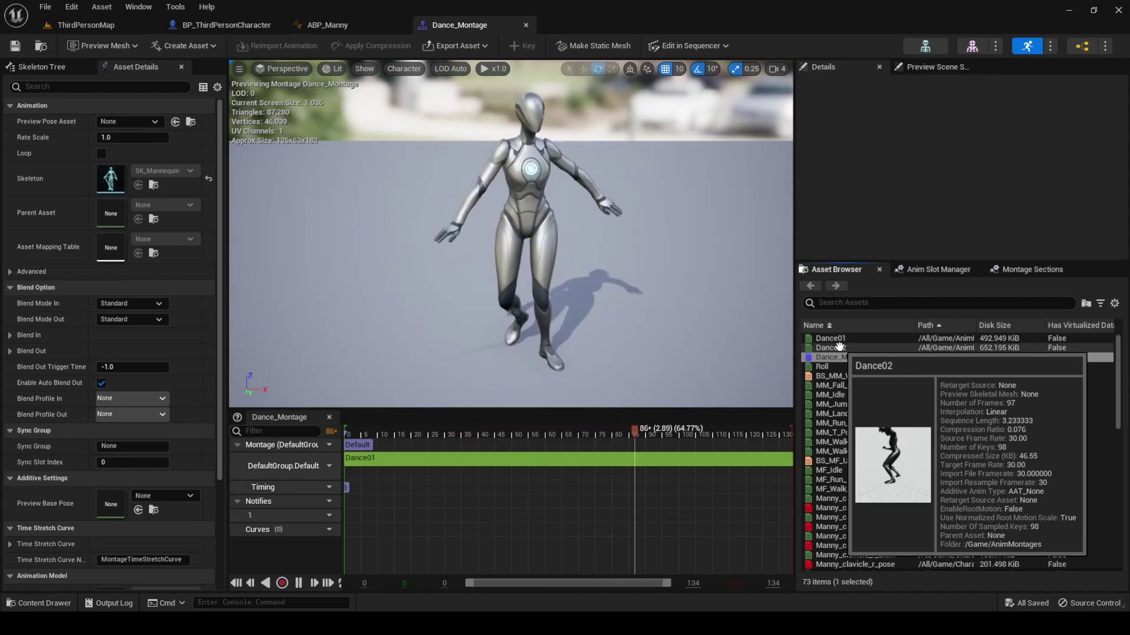
pyautogui.moveTo(838, 347); pyautogui.dragTo(732, 466)
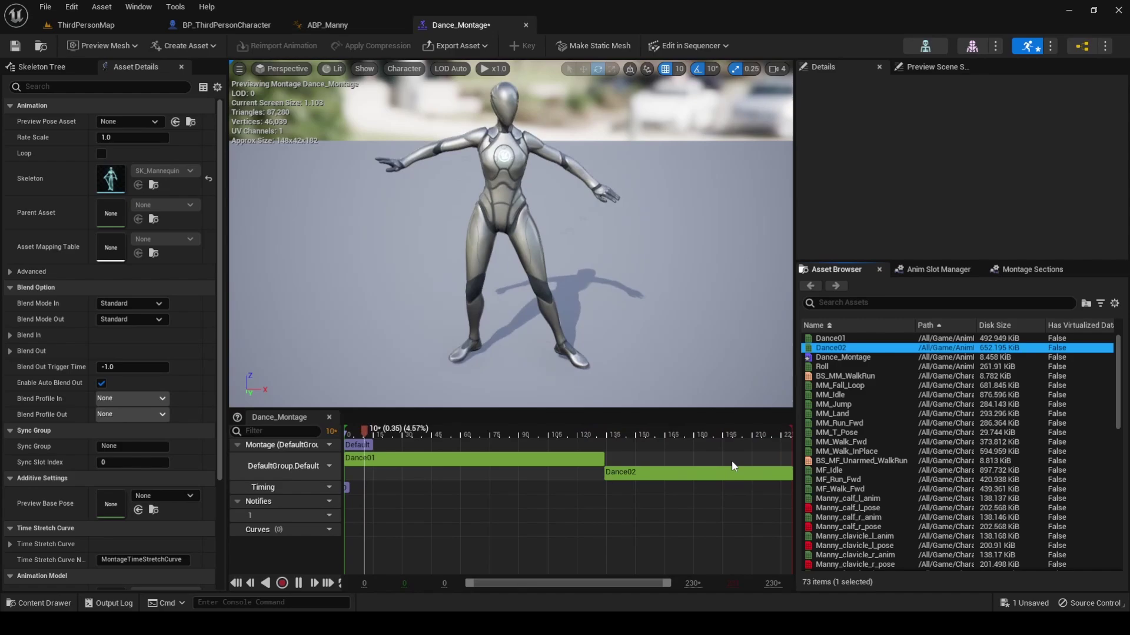
# - Add a Dance02 montage section just before where the second clip begins
pyautogui.rightClick(609, 443)
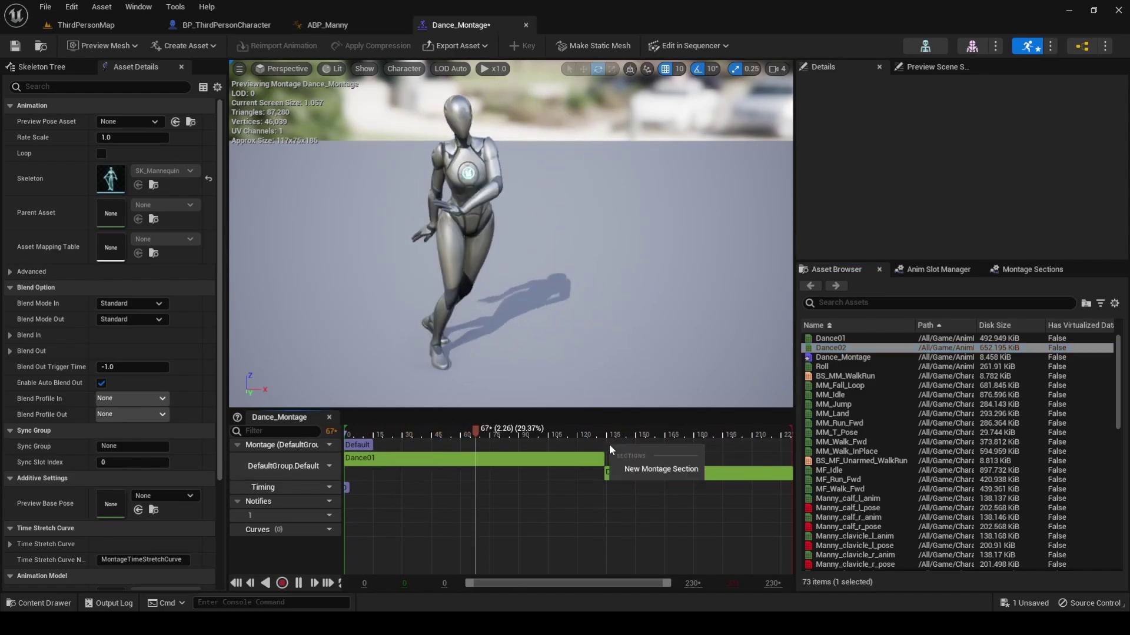
pyautogui.click(632, 467)
pyautogui.write('Dance02')
pyautogui.press('Return')
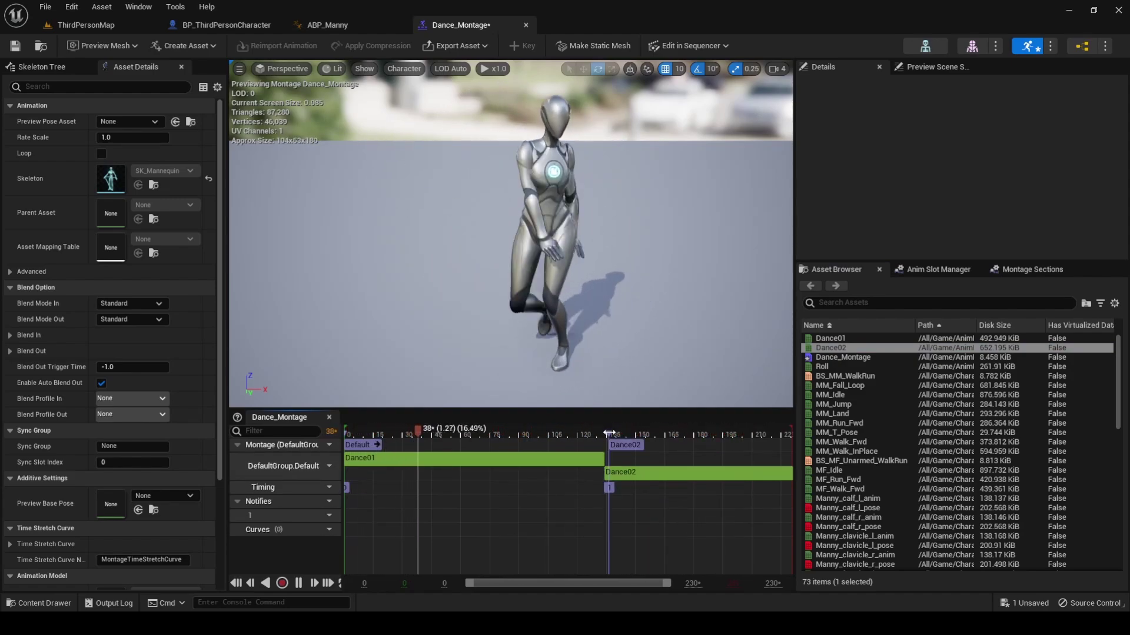
pyautogui.click(602, 431)
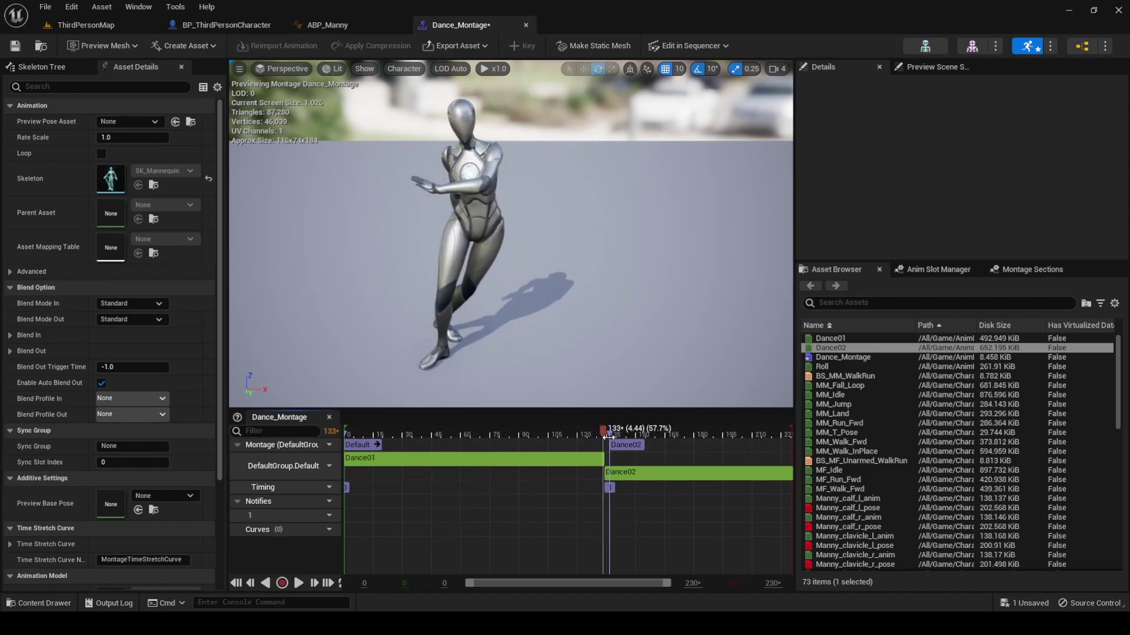
pyautogui.moveTo(609, 436); pyautogui.dragTo(601, 442)
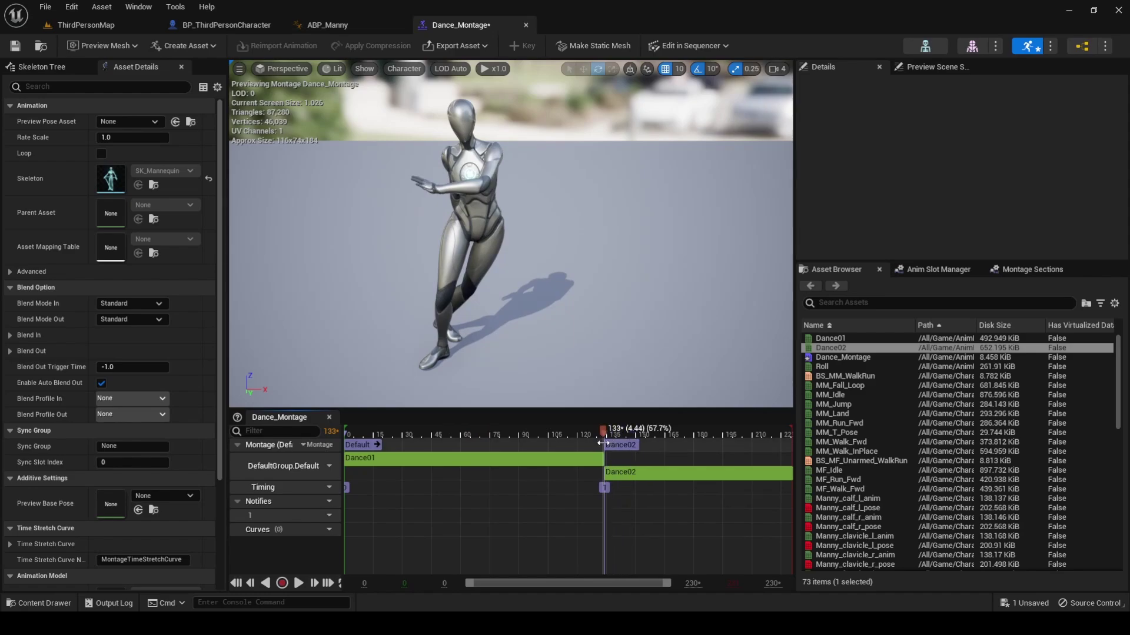
# - Add a Dance01 section and move it to the very start, over Default
pyautogui.click(536, 430)
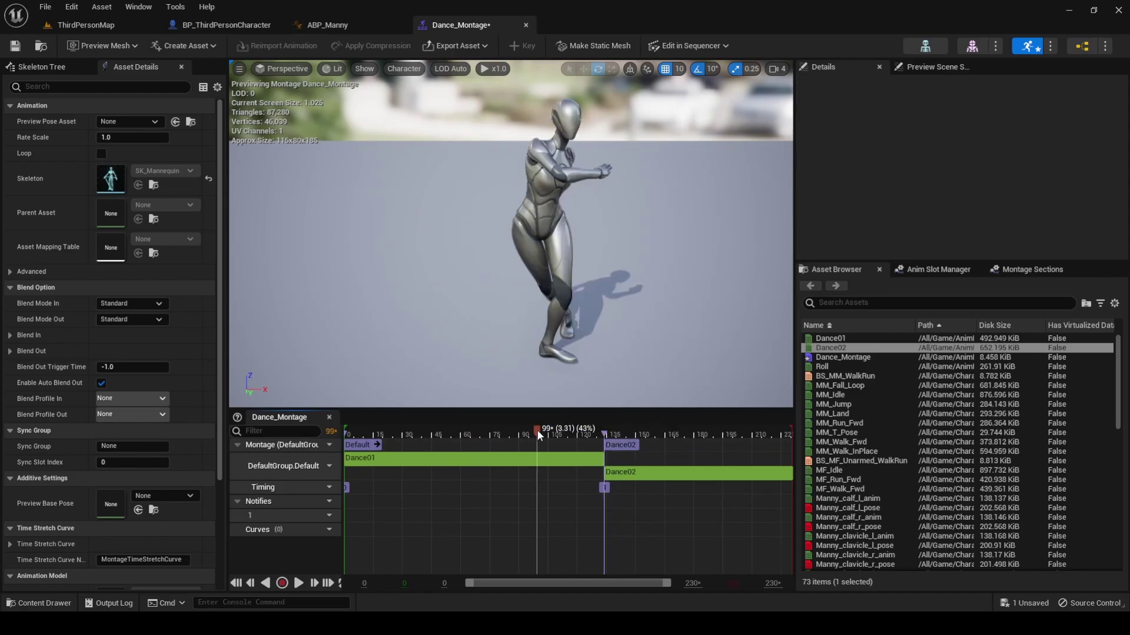
pyautogui.click(299, 583)
pyautogui.rightClick(428, 445)
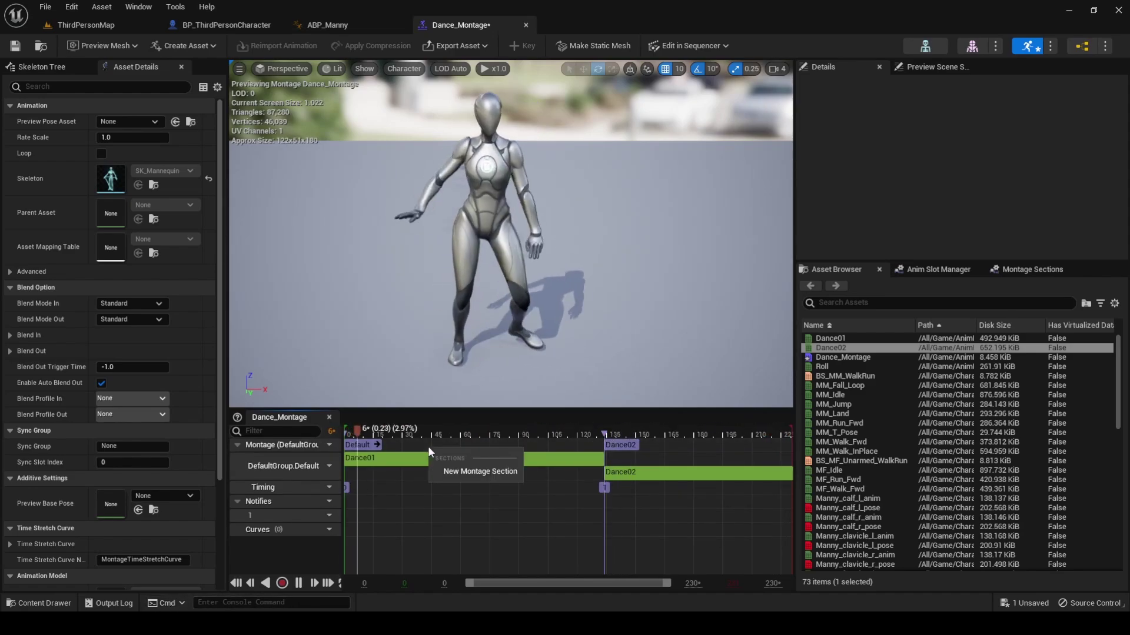
pyautogui.click(479, 472)
pyautogui.write('Dance')
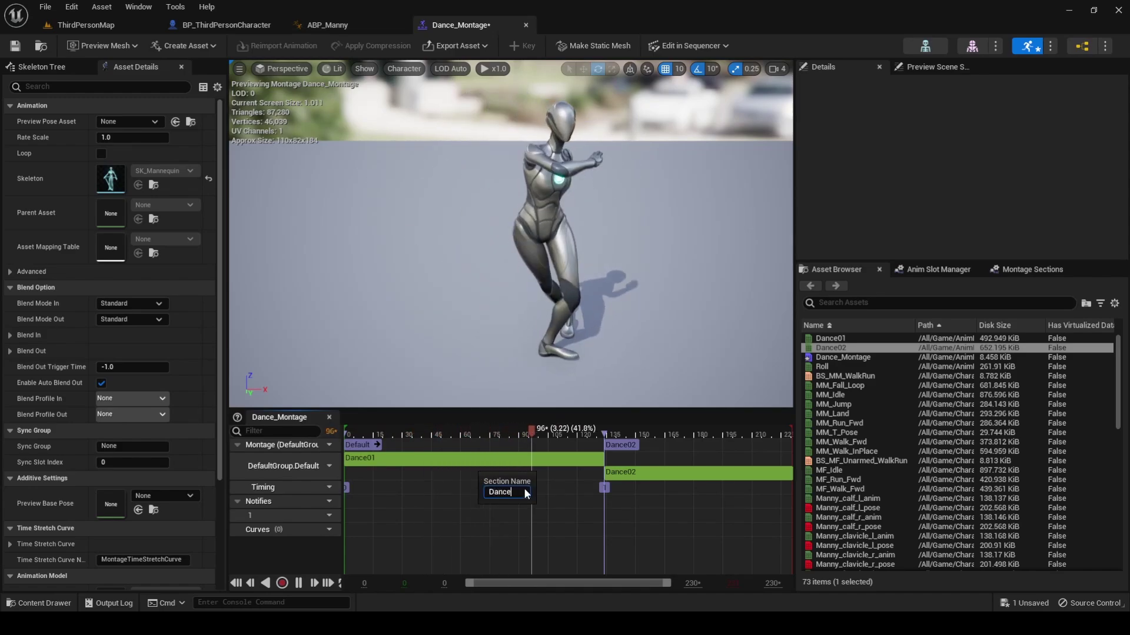
pyautogui.write('01')
pyautogui.press('Return')
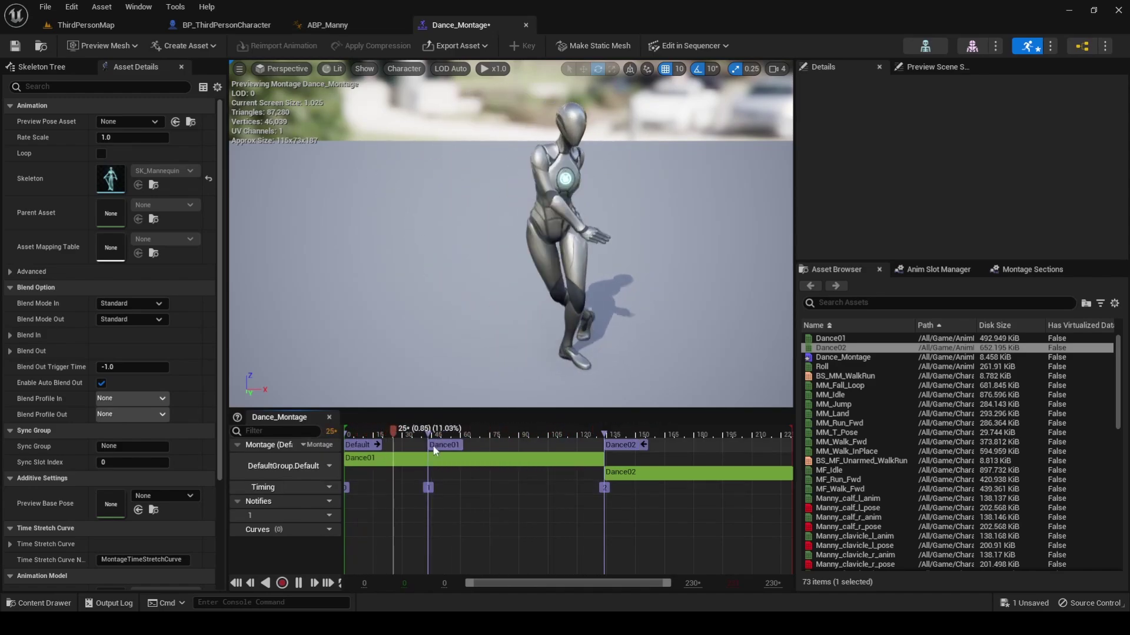
pyautogui.click(370, 443)
pyautogui.moveTo(438, 445); pyautogui.dragTo(394, 438)
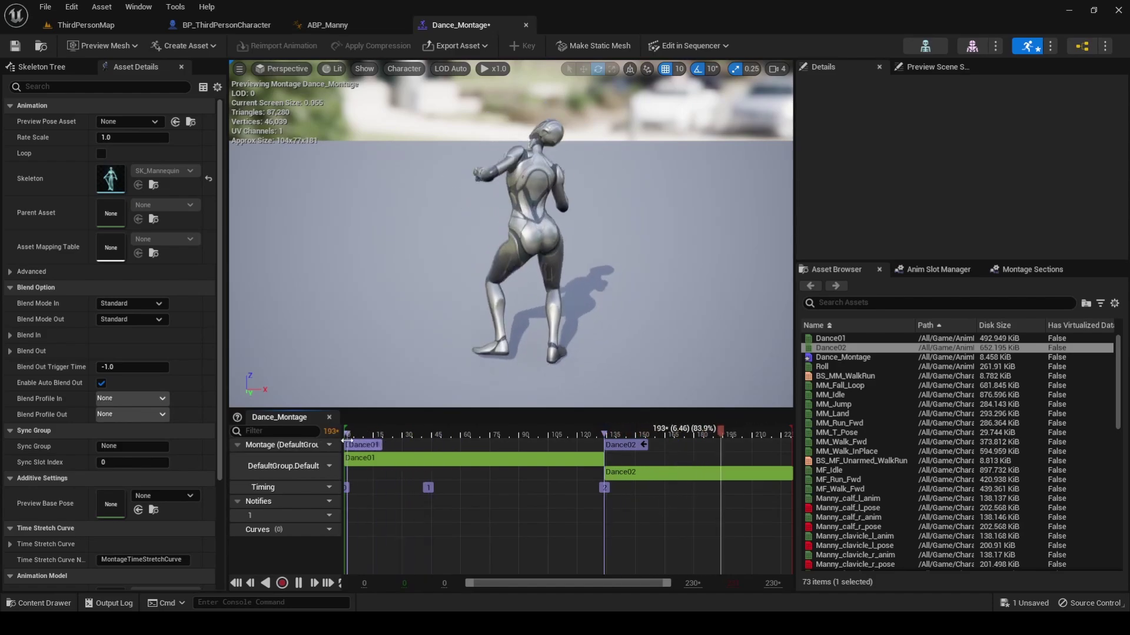
pyautogui.moveTo(394, 438); pyautogui.dragTo(351, 444)
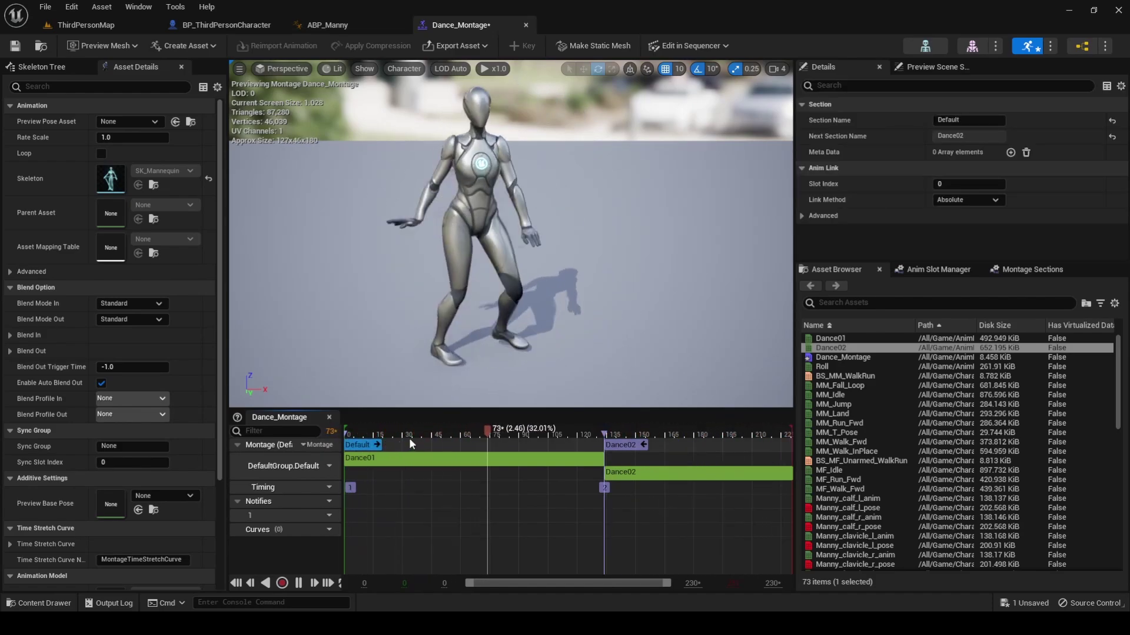
pyautogui.click(460, 439)
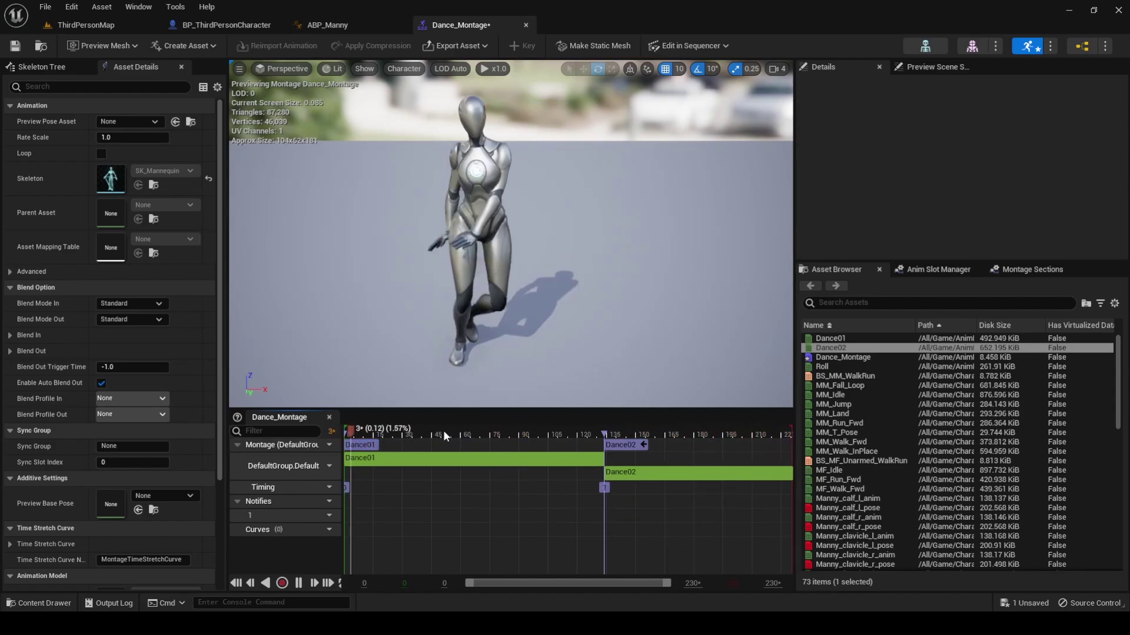
# - Clear Dance02's next-section link to Dance01 in the Montage Sections panel
pyautogui.click(1023, 272)
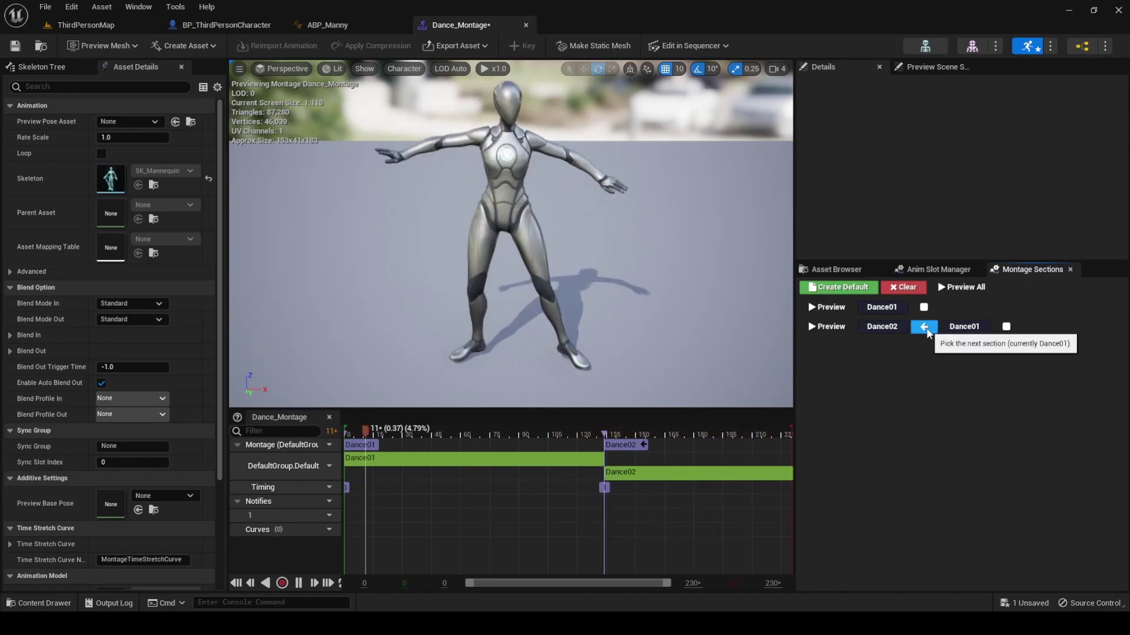
pyautogui.click(924, 327)
pyautogui.click(964, 358)
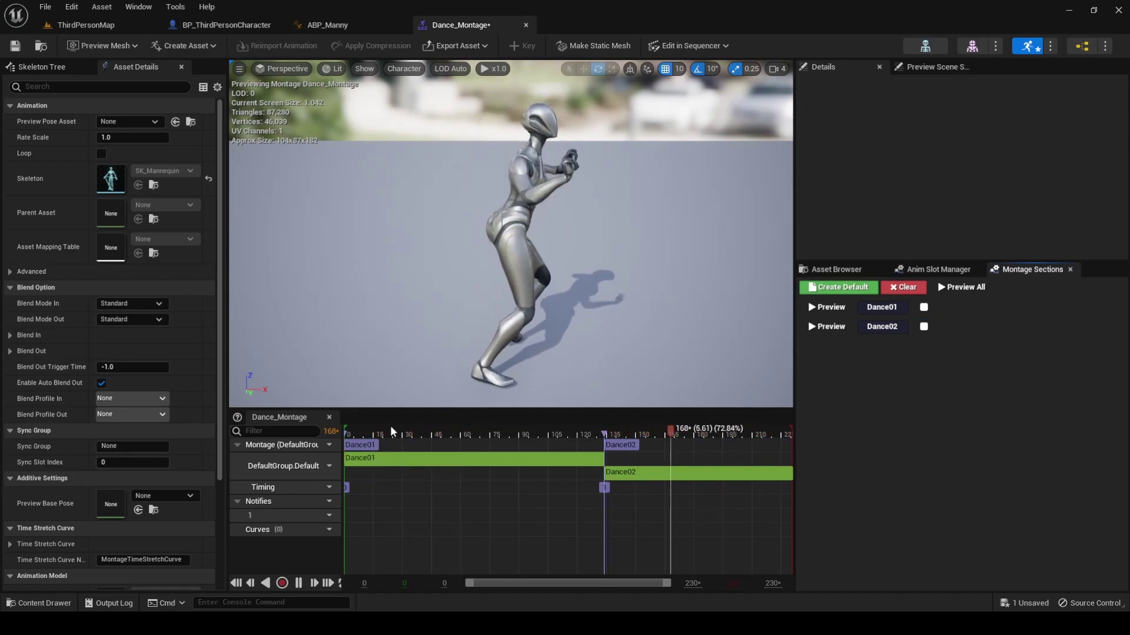
# - Add a second Play Anim Montage node using Dance_Montage with start section Dance02
pyautogui.click(226, 25)
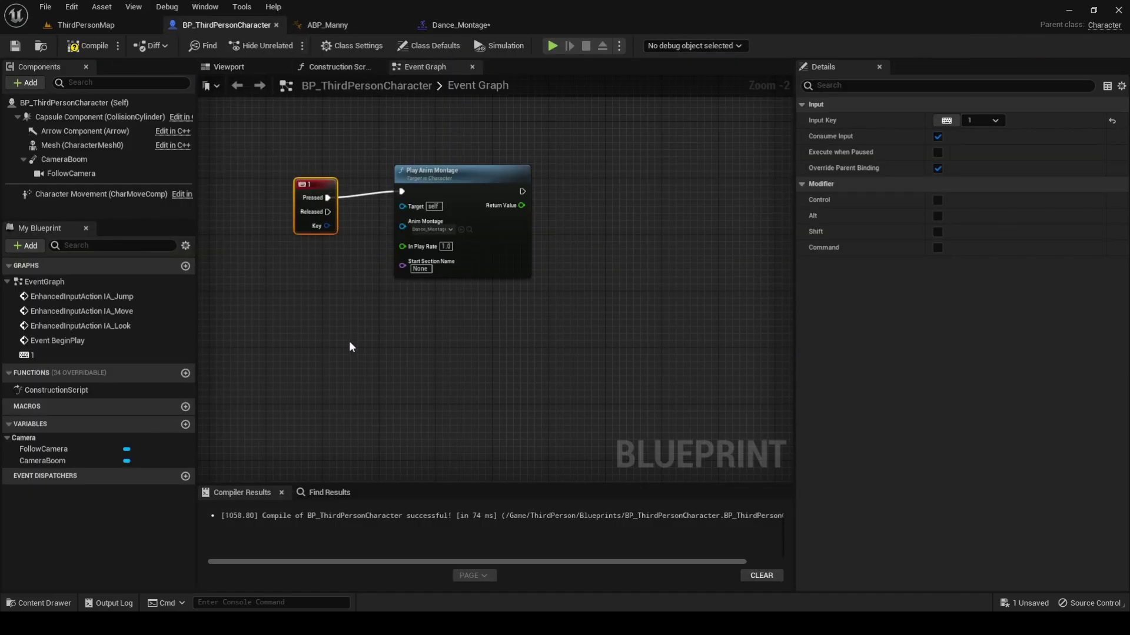
pyautogui.rightClick(459, 377)
pyautogui.write('play anim mo')
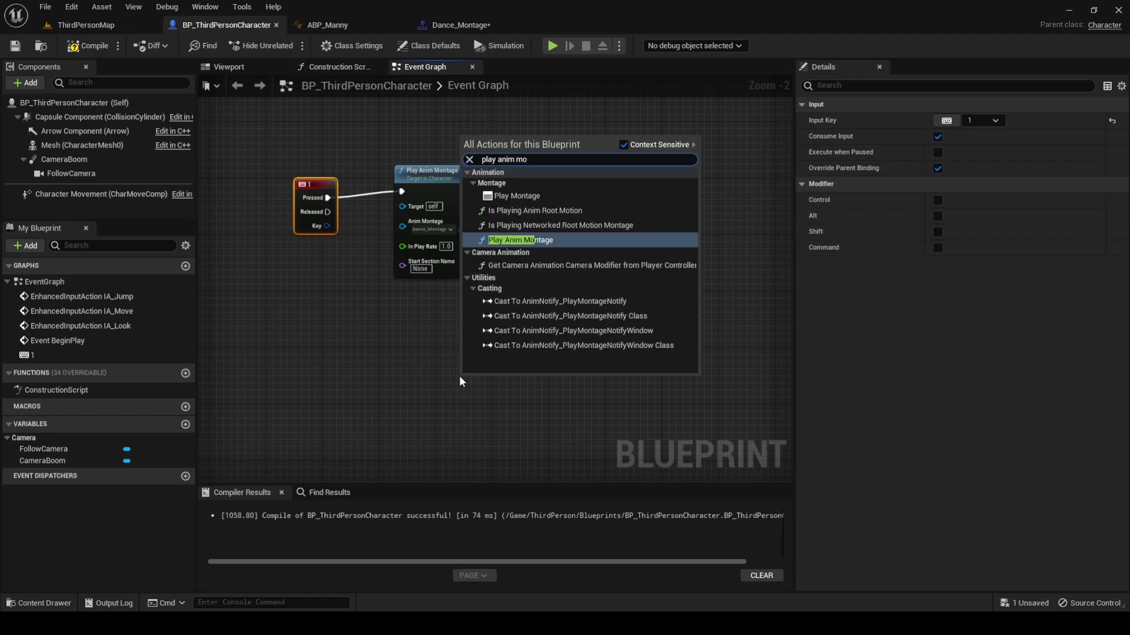
pyautogui.press('Return')
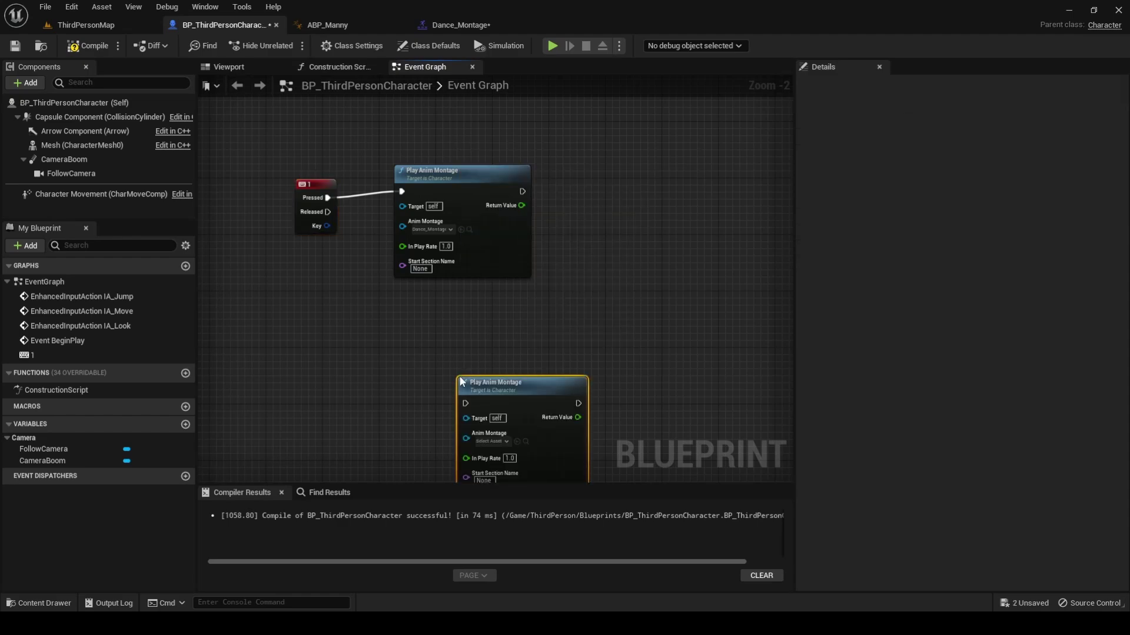
pyautogui.moveTo(460, 381); pyautogui.dragTo(398, 353)
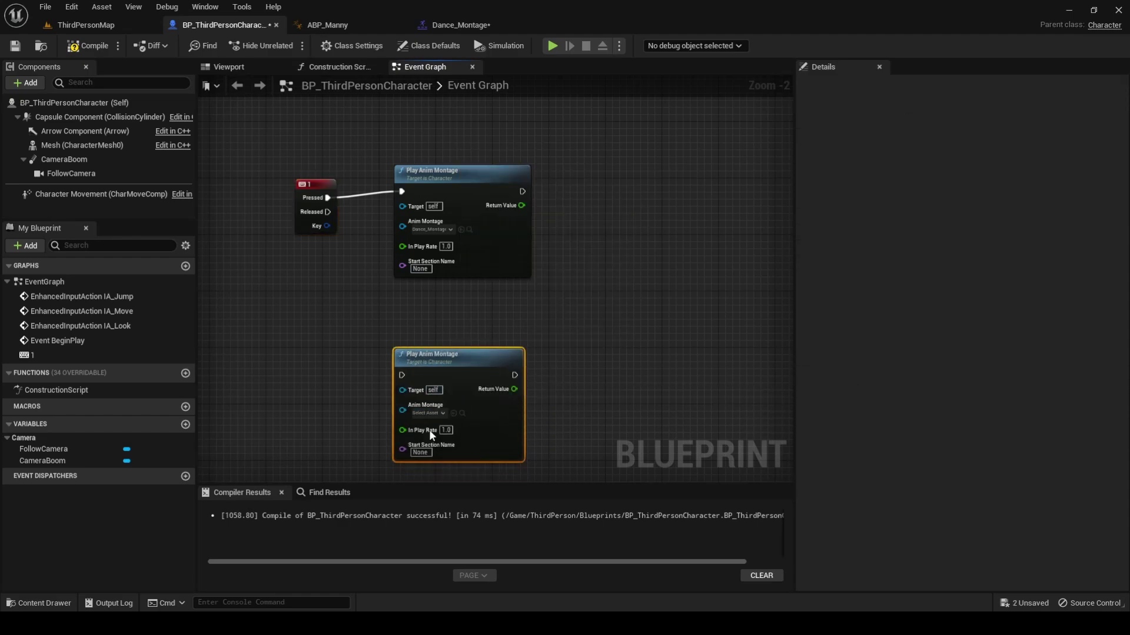
pyautogui.click(440, 415)
pyautogui.click(485, 468)
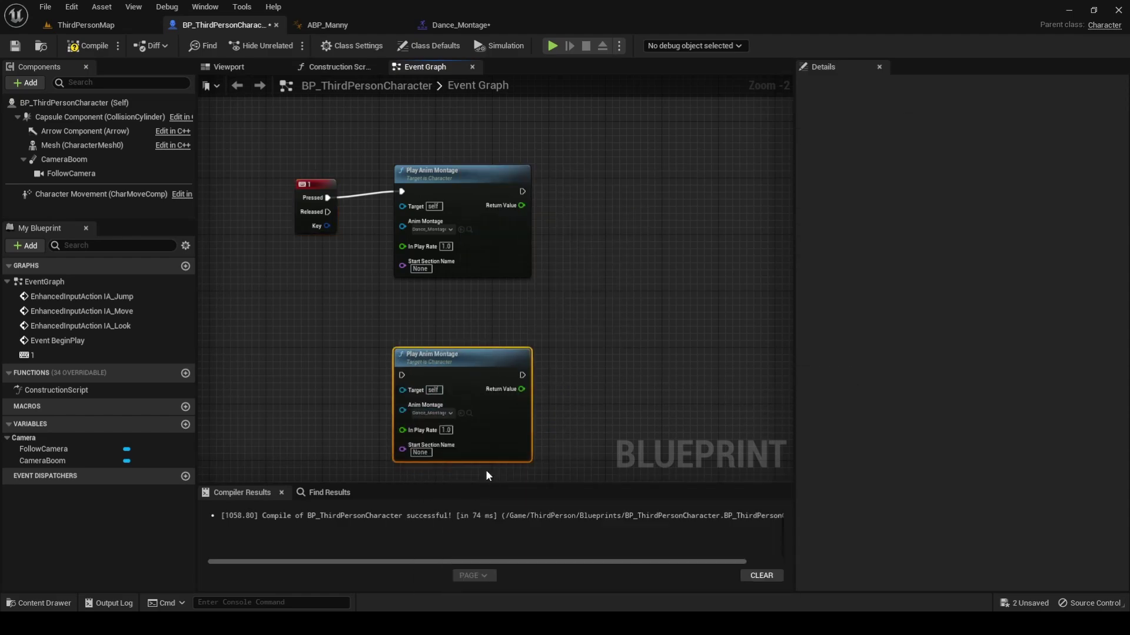
pyautogui.click(420, 453)
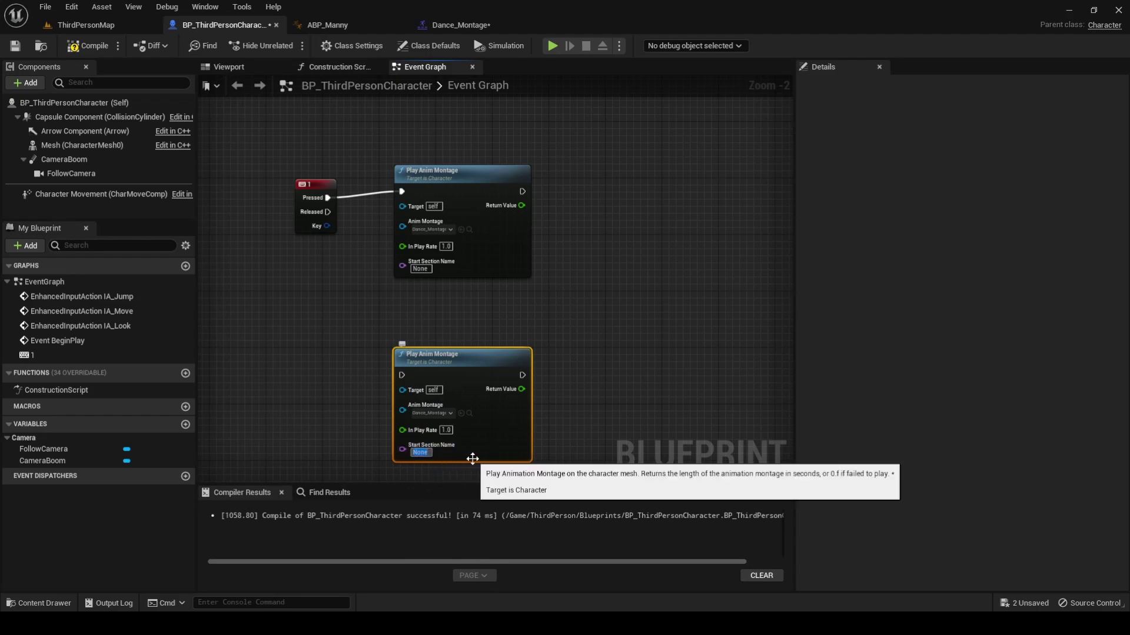
pyautogui.write('Dance')
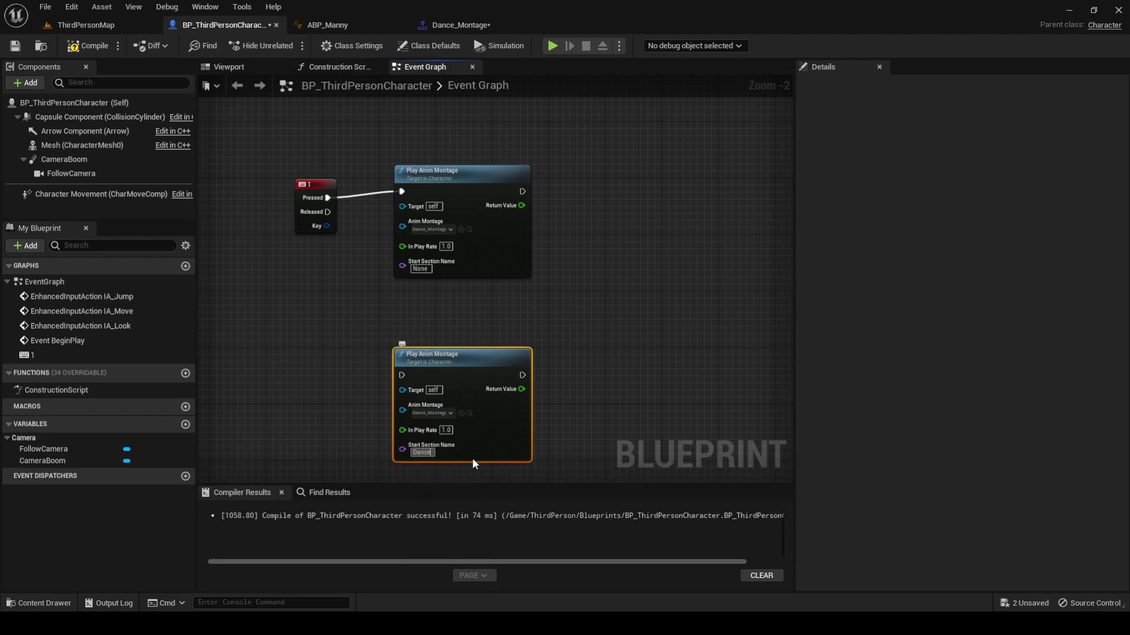
pyautogui.write('02')
pyautogui.press('Return')
# - Add a 2-key event and wire its Pressed output to the new montage node
pyautogui.rightClick(293, 379)
pyautogui.write('2 keyboar')
pyautogui.press('Return')
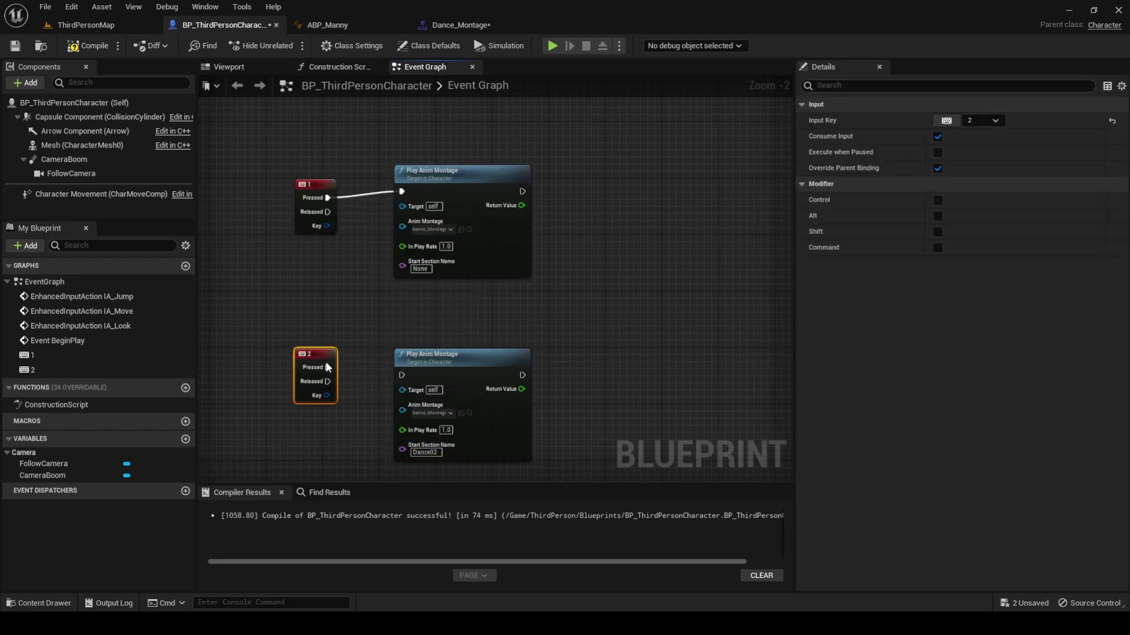
pyautogui.moveTo(328, 368); pyautogui.dragTo(402, 376)
# - Play-test the level and press 2 to trigger the second dance
pyautogui.hotkey('alt', 'p')
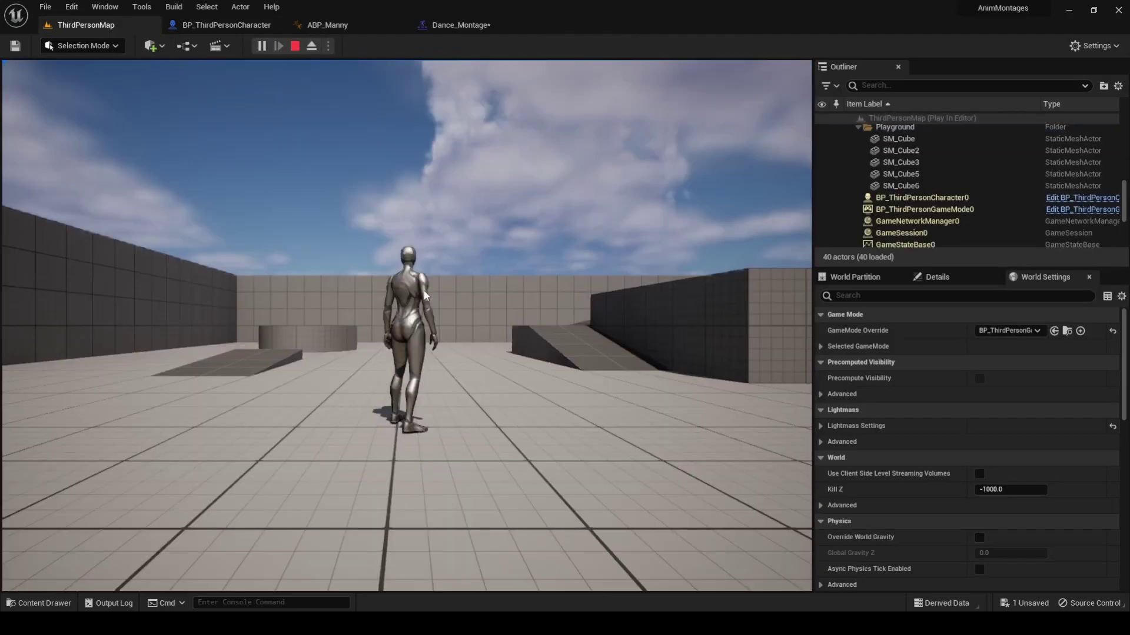
pyautogui.click(425, 294)
pyautogui.press('2')
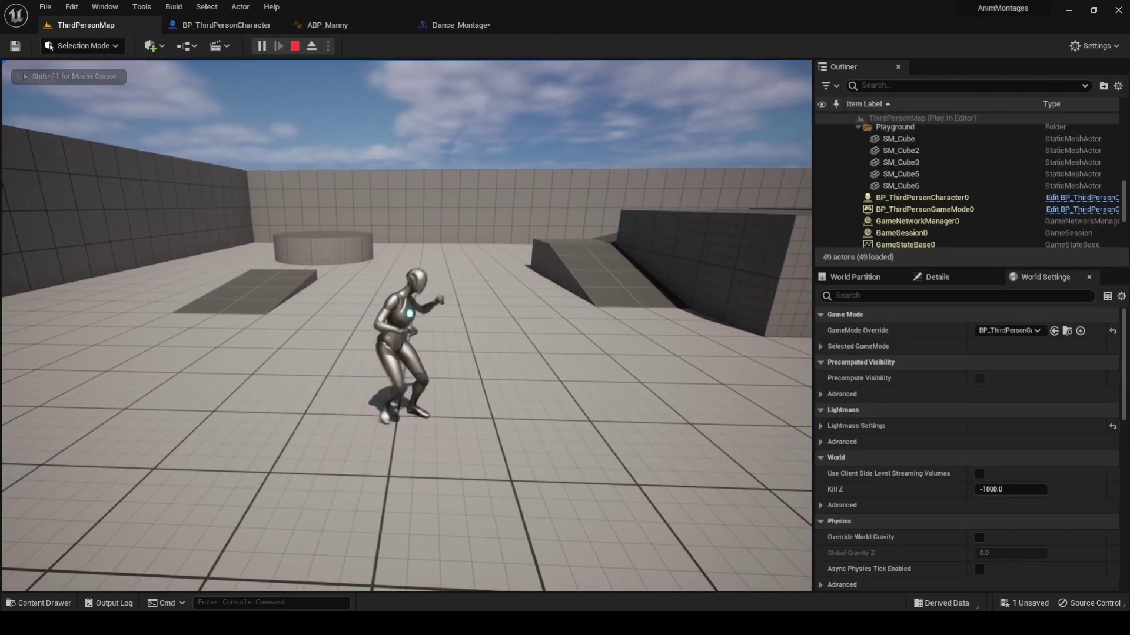
# - Stop the play test and select the first Play Anim Montage node in the character blueprint
pyautogui.press('Escape')
pyautogui.click(238, 27)
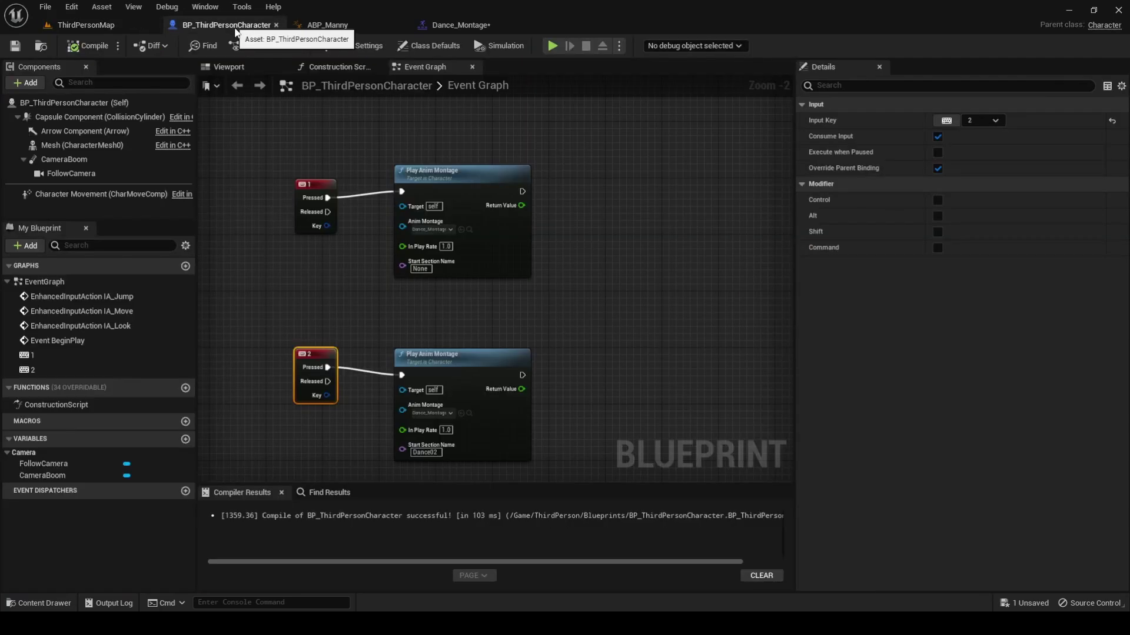
pyautogui.click(438, 272)
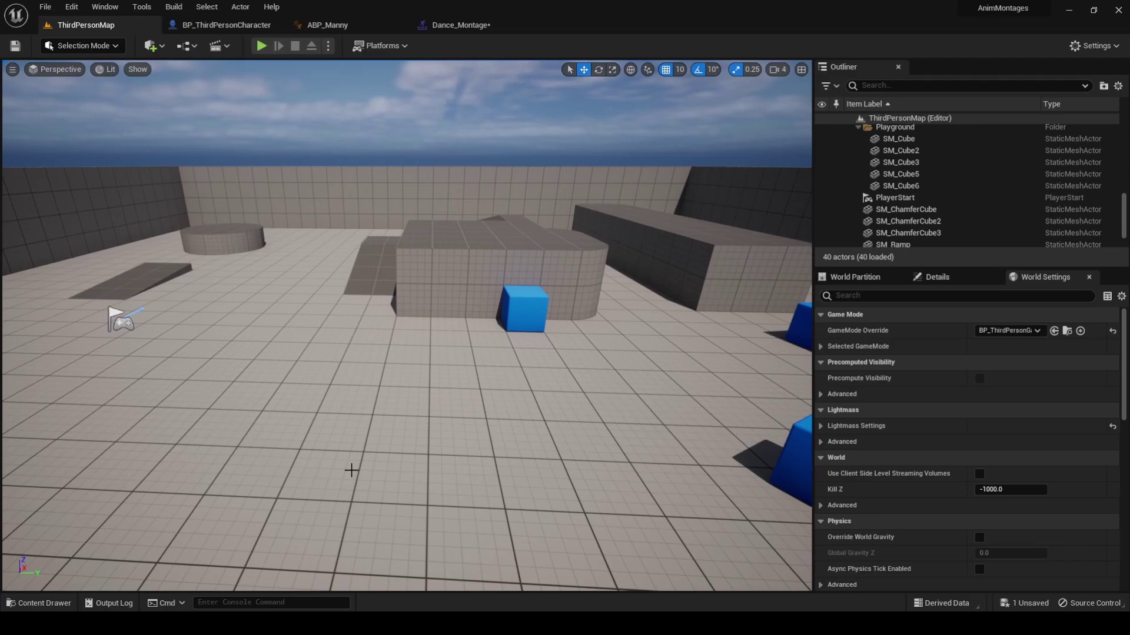
# - Save all unsaved assets from the level editor
pyautogui.click(351, 470)
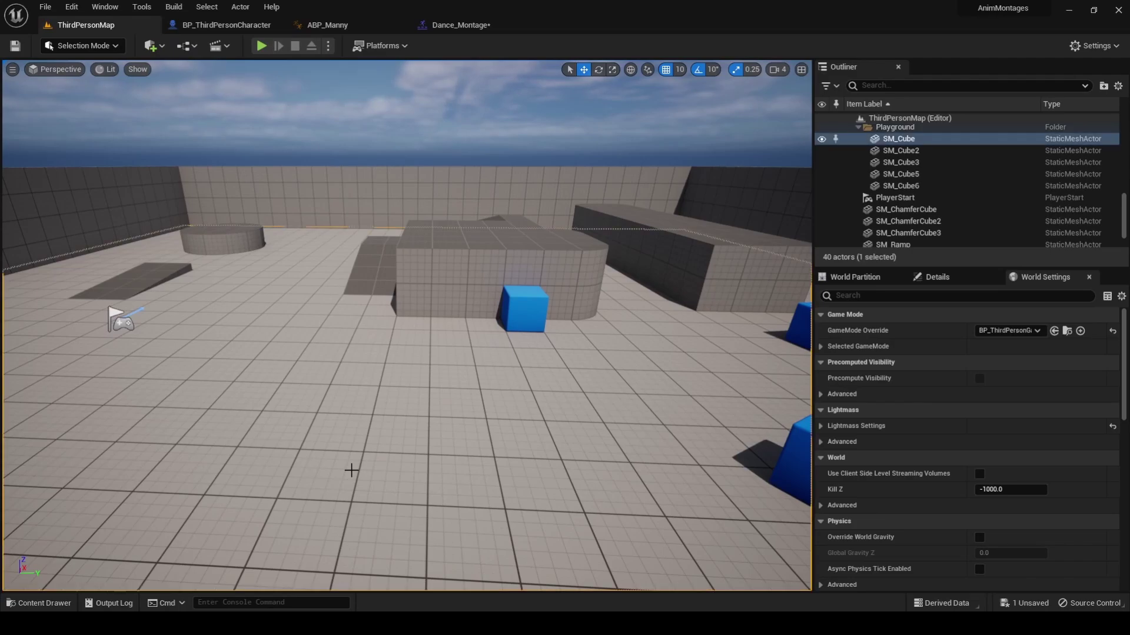
pyautogui.hotkey('ctrl', 'space')
pyautogui.hotkey('ctrl', 's')
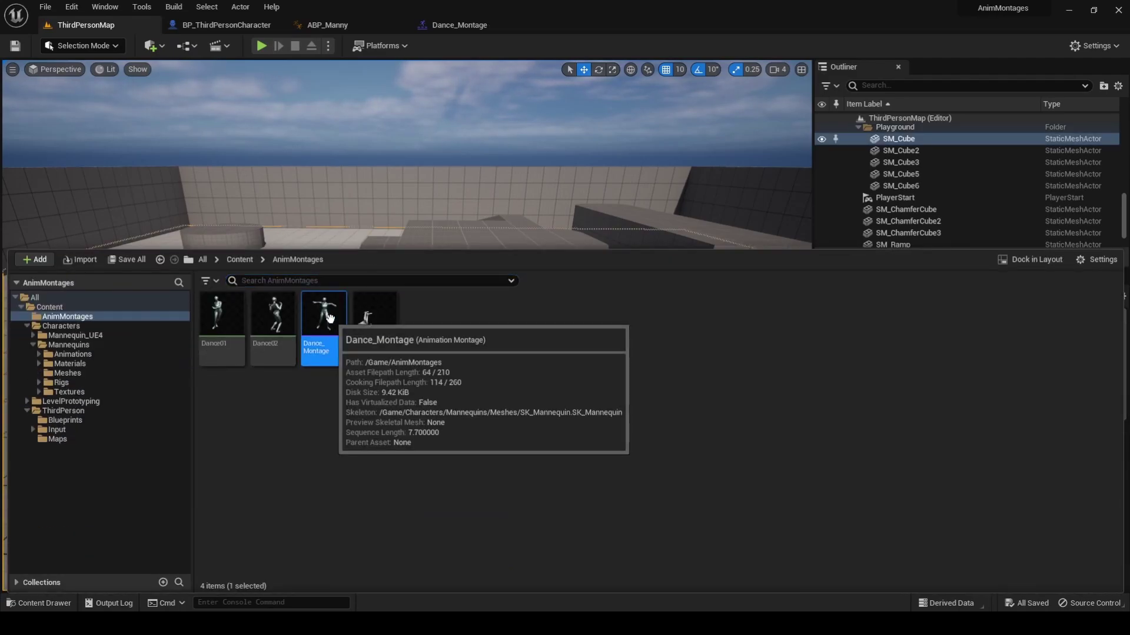
# - Open Dance_Montage and expand its Blend Out settings under Blend In
pyautogui.doubleClick(329, 318)
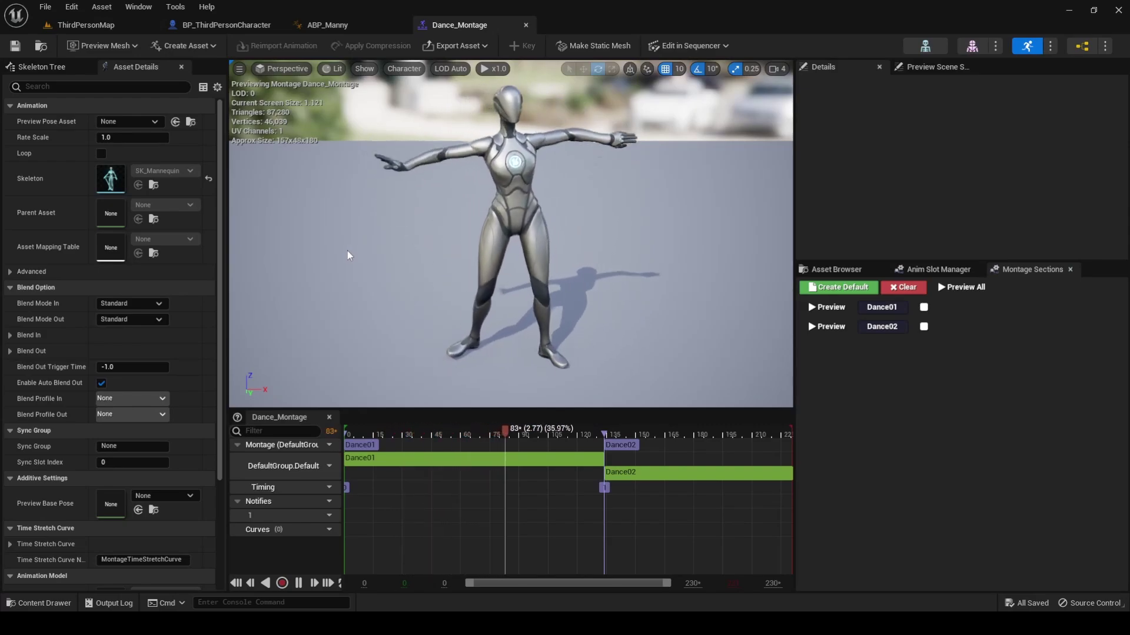
pyautogui.scroll(-1, 27, 277)
pyautogui.scroll(-2, 28, 278)
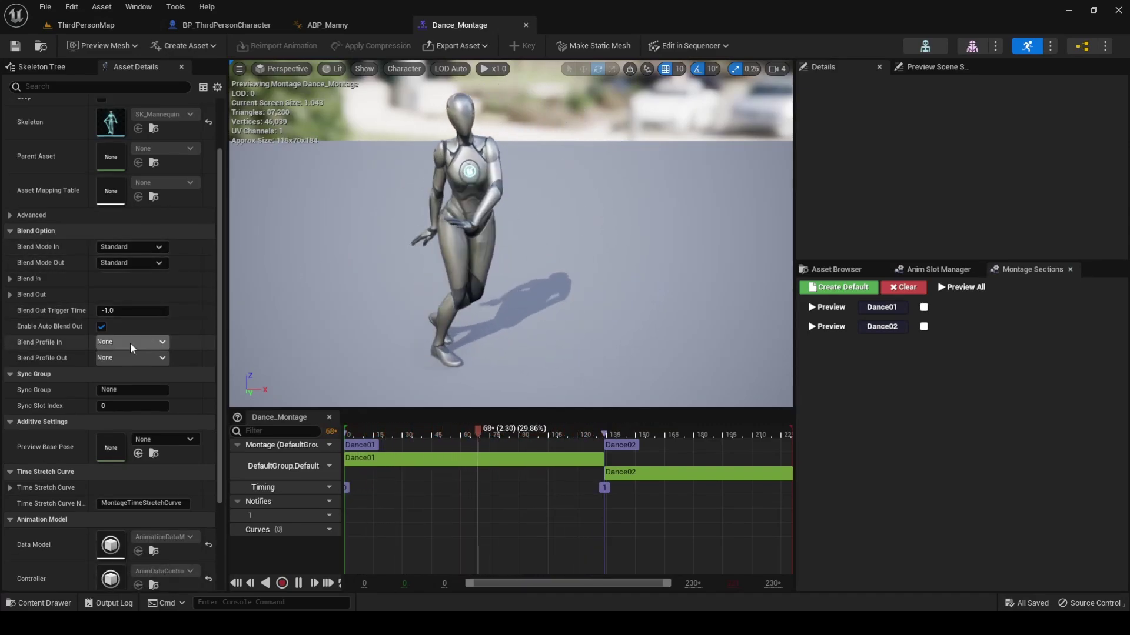
pyautogui.click(10, 279)
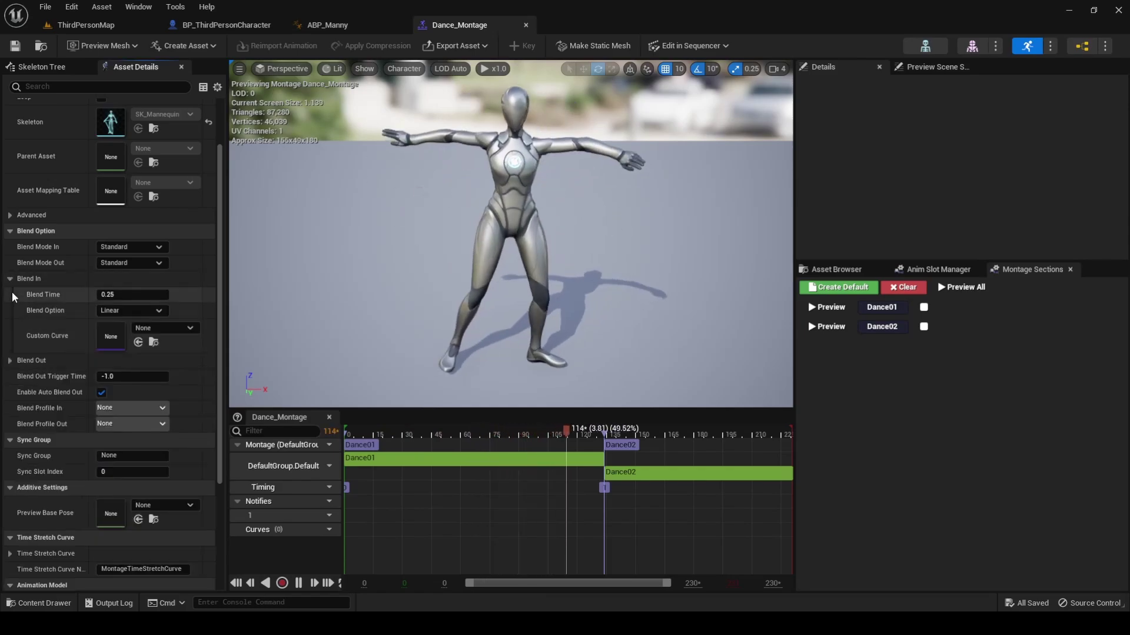
pyautogui.click(11, 360)
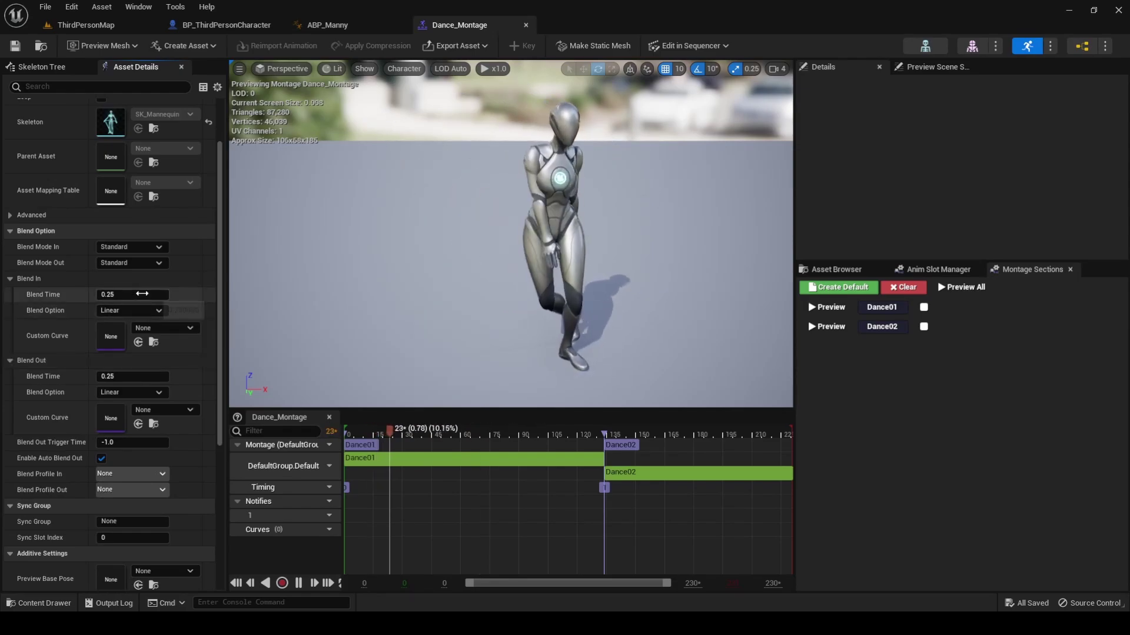
# - Set Dance_Montage blend in and blend out to 1.5, save, and play-test it
pyautogui.click(141, 294)
pyautogui.write('1.5')
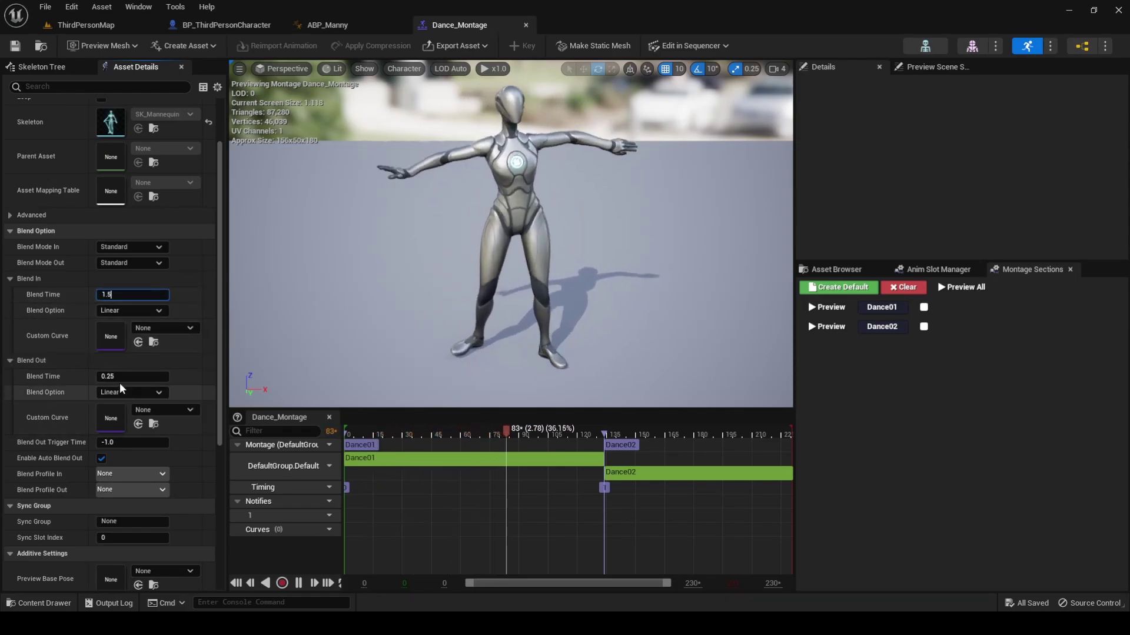
pyautogui.click(127, 376)
pyautogui.write('1.5')
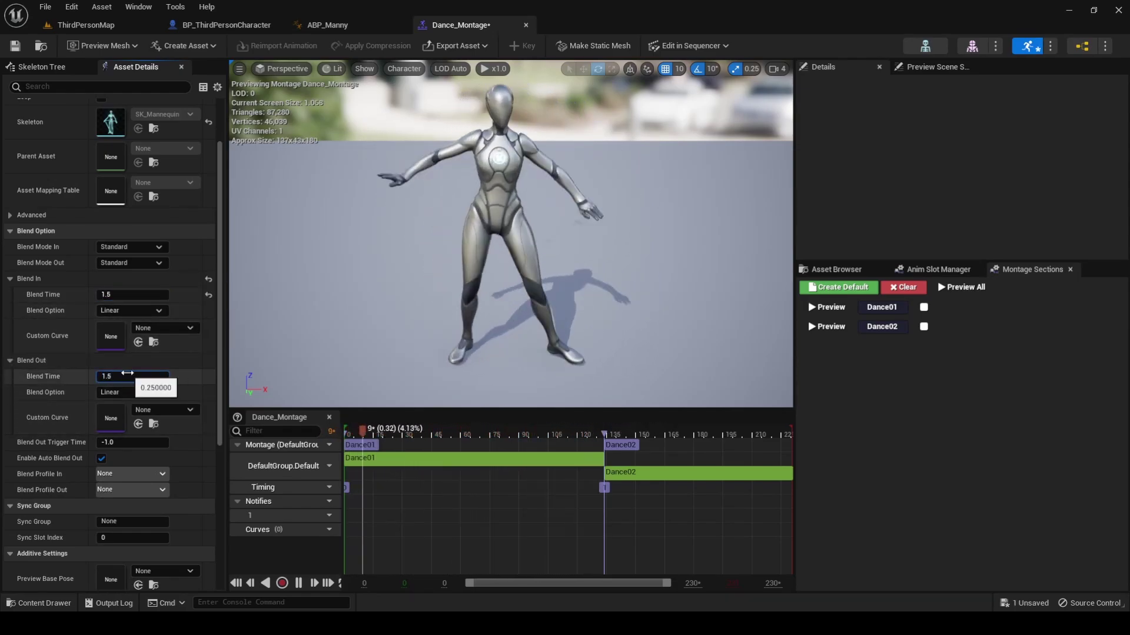
pyautogui.click(16, 46)
pyautogui.click(83, 25)
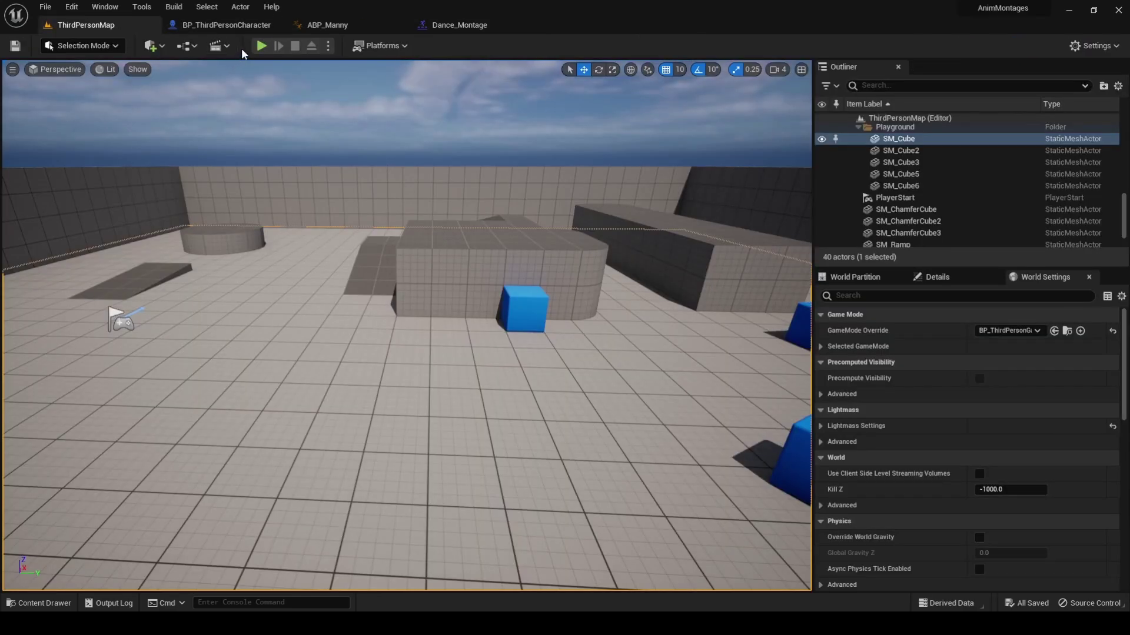
pyautogui.click(261, 46)
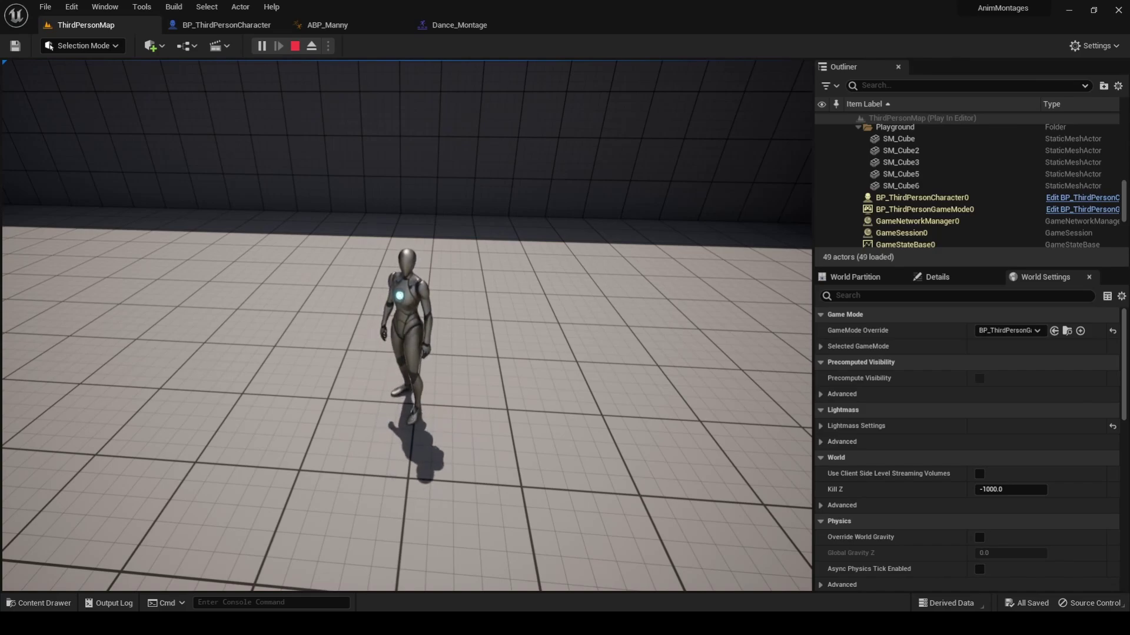
pyautogui.press('Escape')
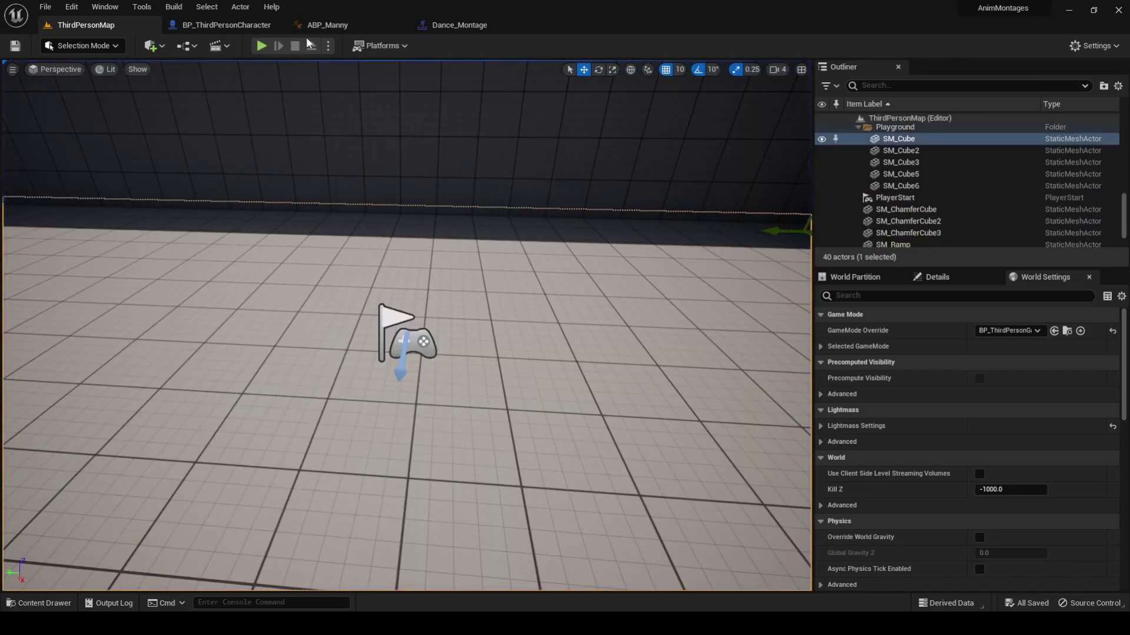
# - Change Dance_Montage blend-in and blend-out times to 0.5
pyautogui.click(453, 25)
pyautogui.click(121, 295)
pyautogui.write('0.5')
pyautogui.click(121, 376)
pyautogui.write('0.5')
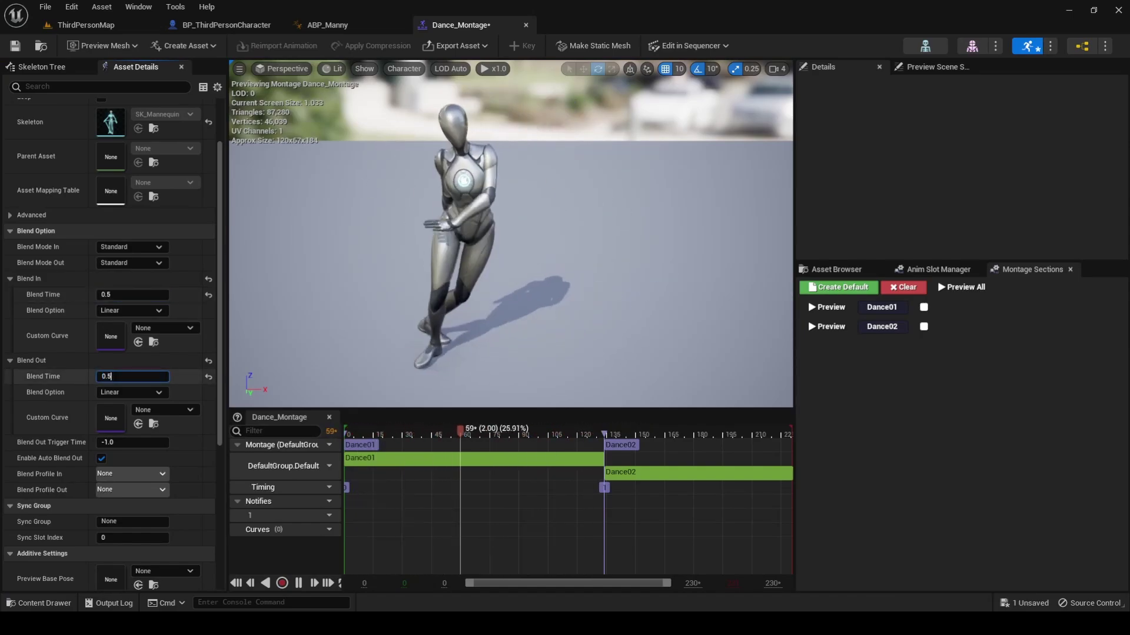
# - Save Dance_Montage and open the Roll animation from the Content Drawer
pyautogui.click(16, 47)
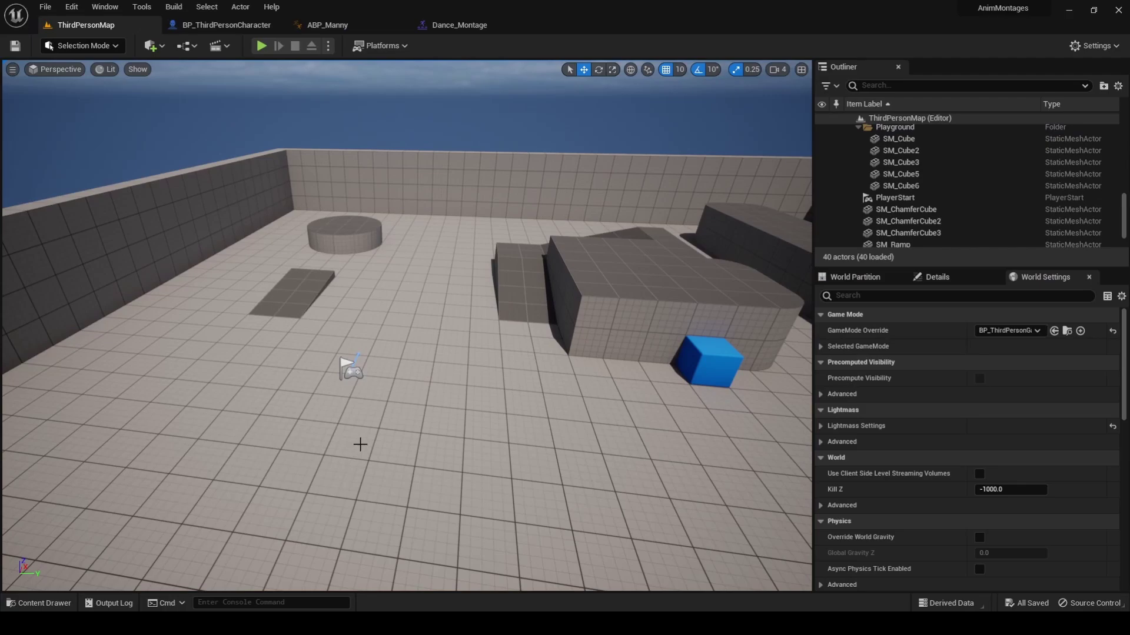
pyautogui.hotkey('ctrl', 'space')
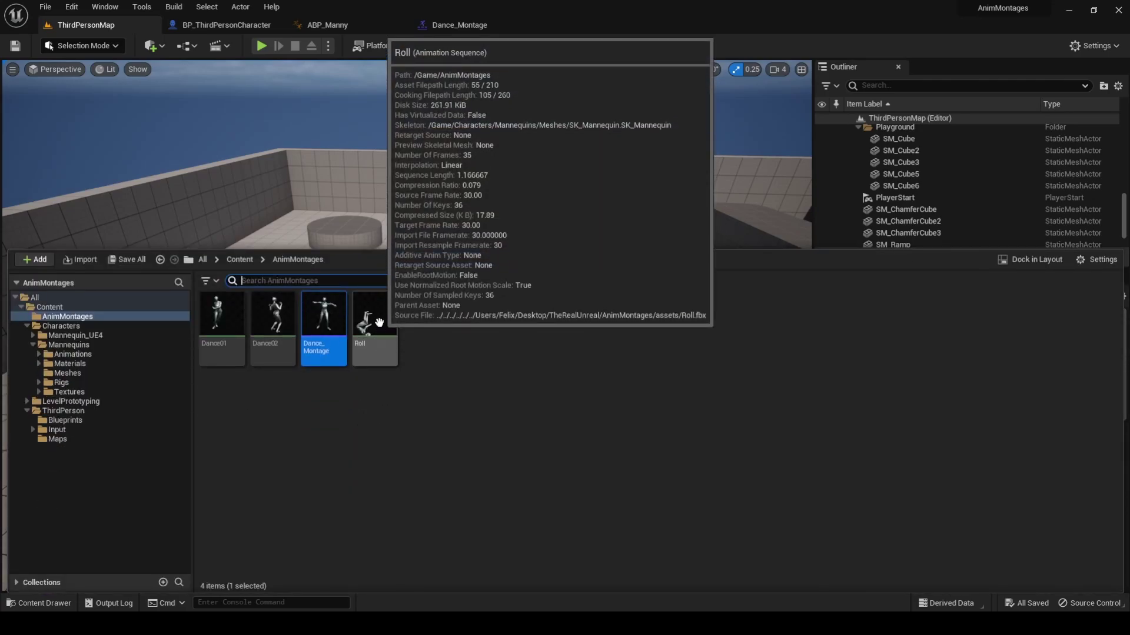
pyautogui.doubleClick(380, 324)
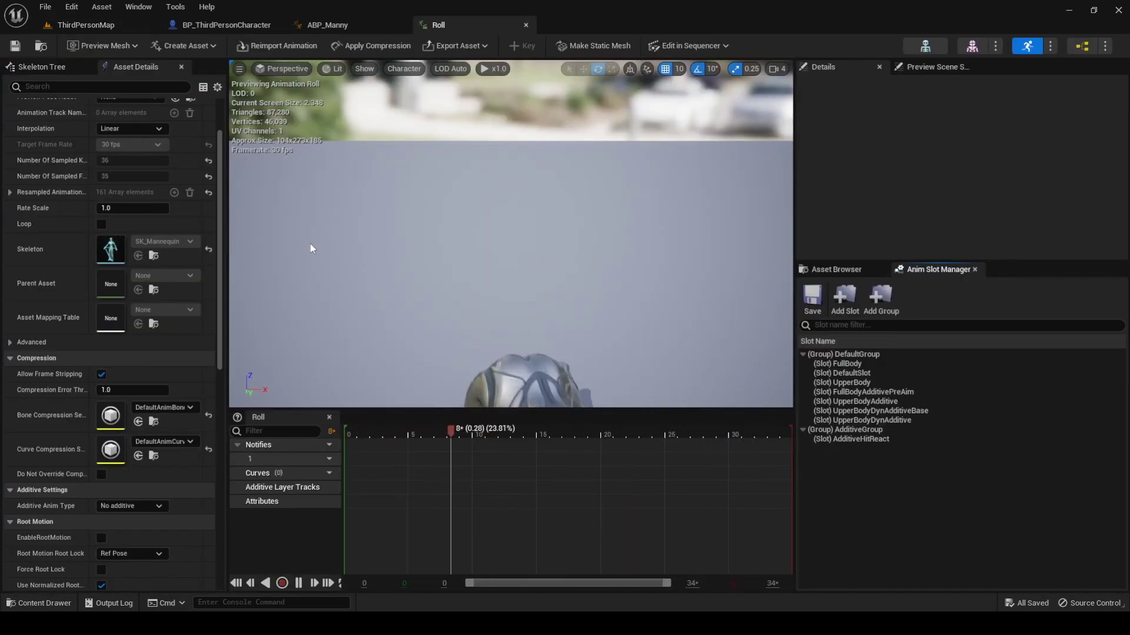
# - Enable root motion on the Roll animation and save it
pyautogui.click(146, 66)
pyautogui.write('root motion')
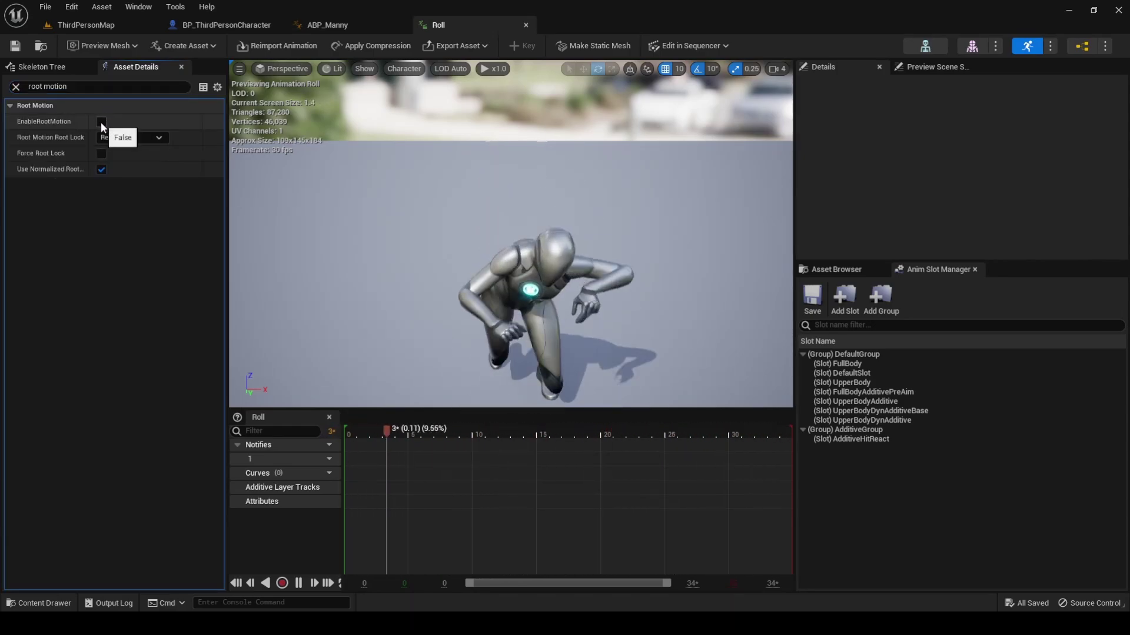
pyautogui.click(102, 122)
pyautogui.click(17, 48)
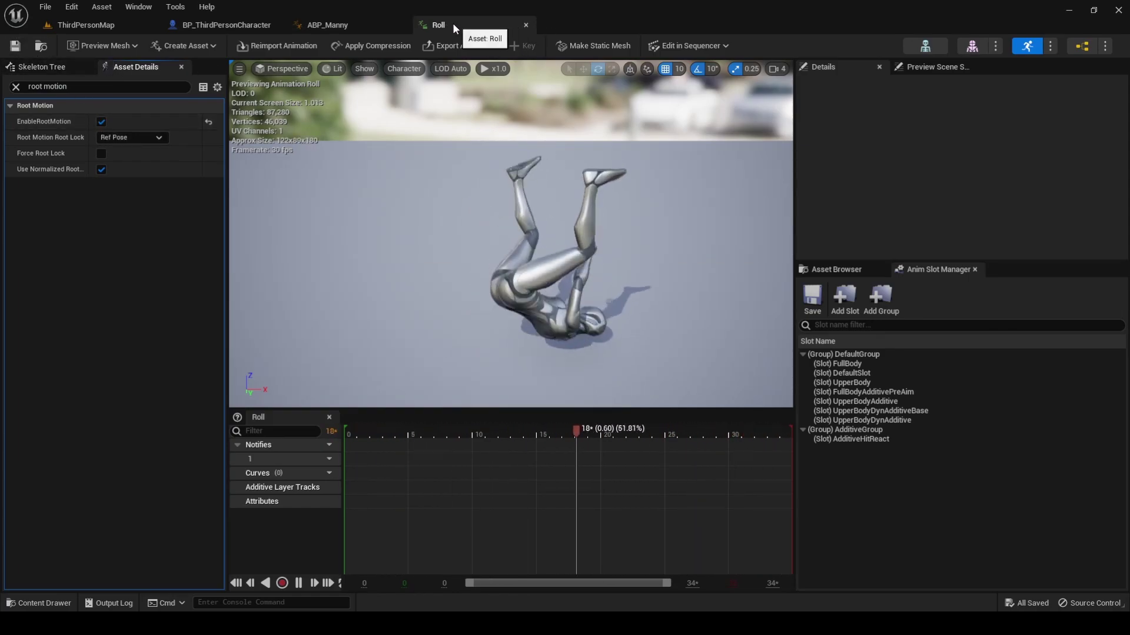
# - Create Roll_Montage from the Roll animation in the Content Drawer
pyautogui.click(128, 30)
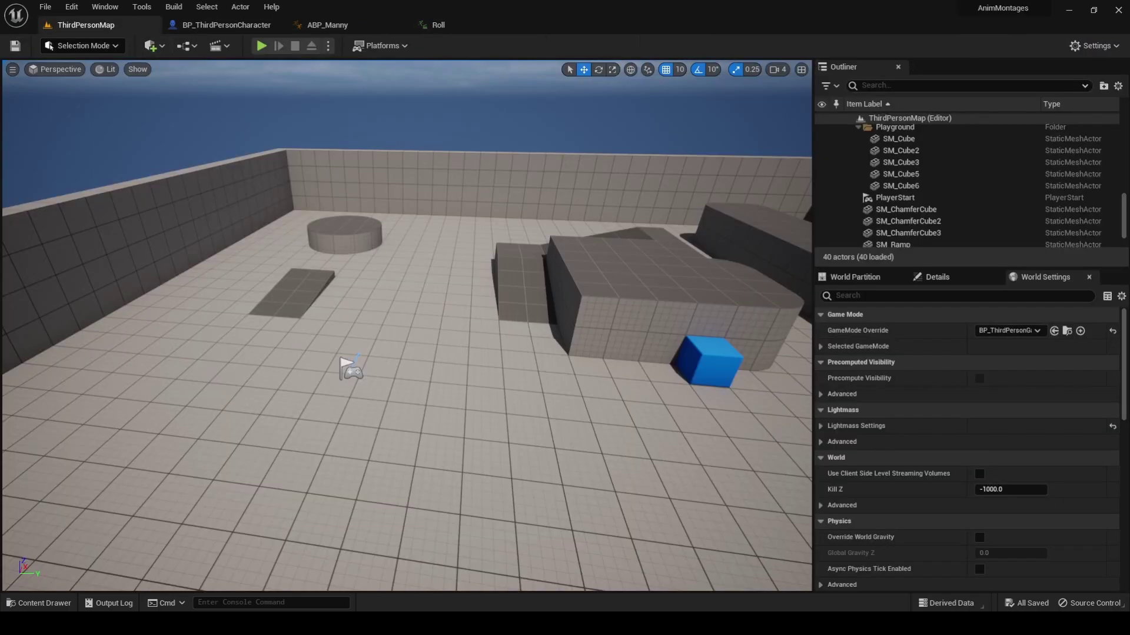
pyautogui.hotkey('ctrl', 'space')
pyautogui.rightClick(377, 329)
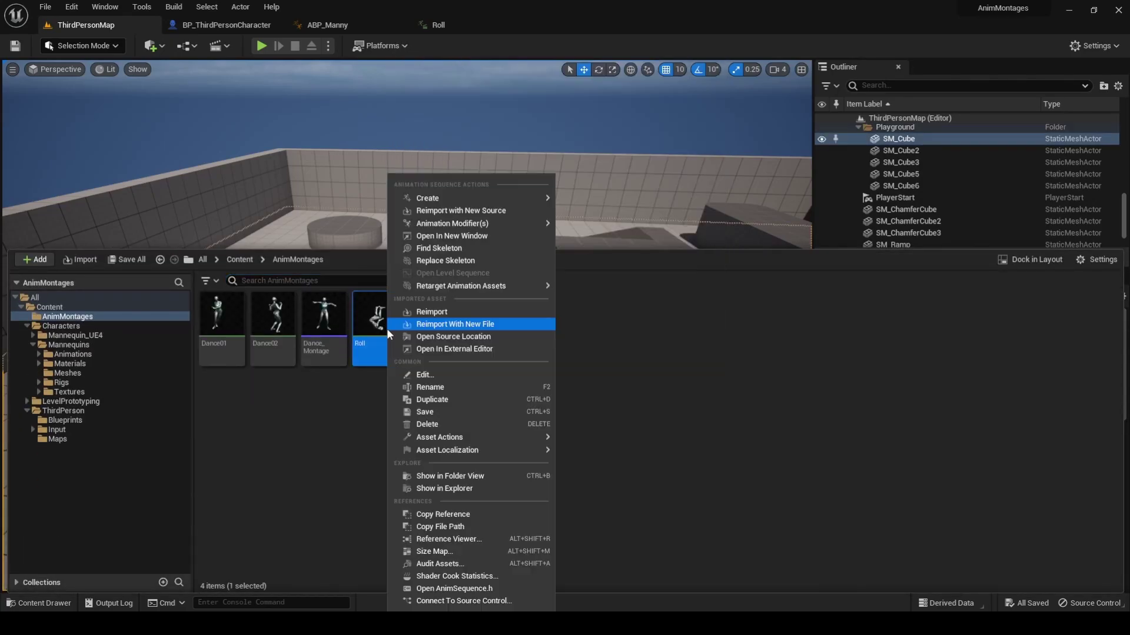
pyautogui.moveTo(428, 197)
pyautogui.click(636, 220)
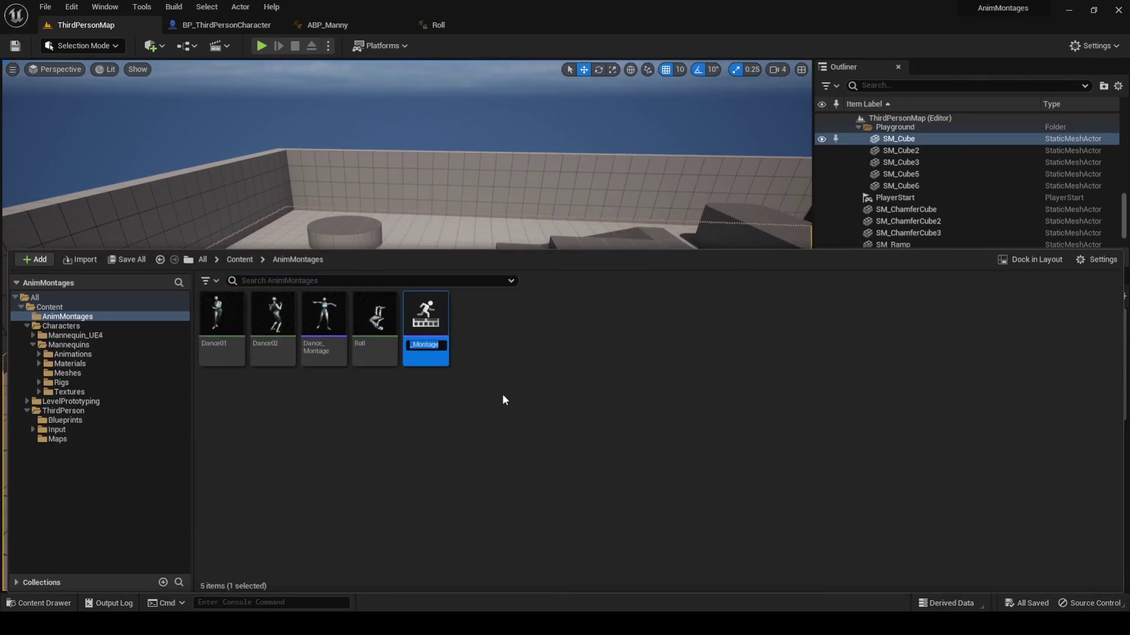
pyautogui.press('Return')
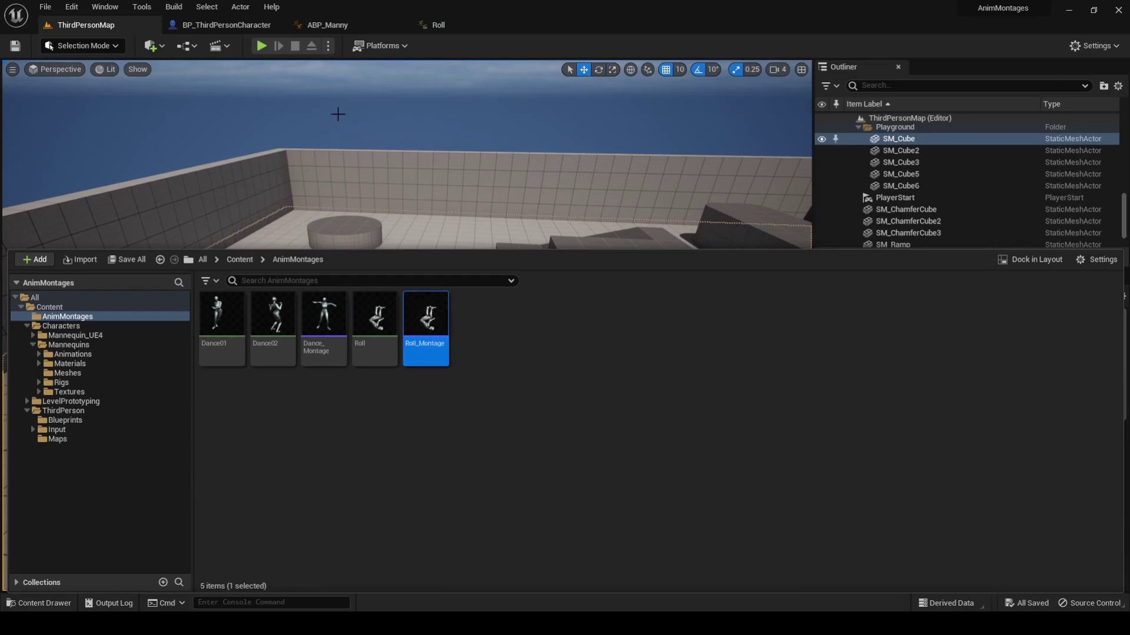
# - Add a Play Anim Montage node set to Roll_Montage in the character blueprint
pyautogui.click(241, 26)
pyautogui.moveTo(460, 242); pyautogui.dragTo(636, 147, button='right')
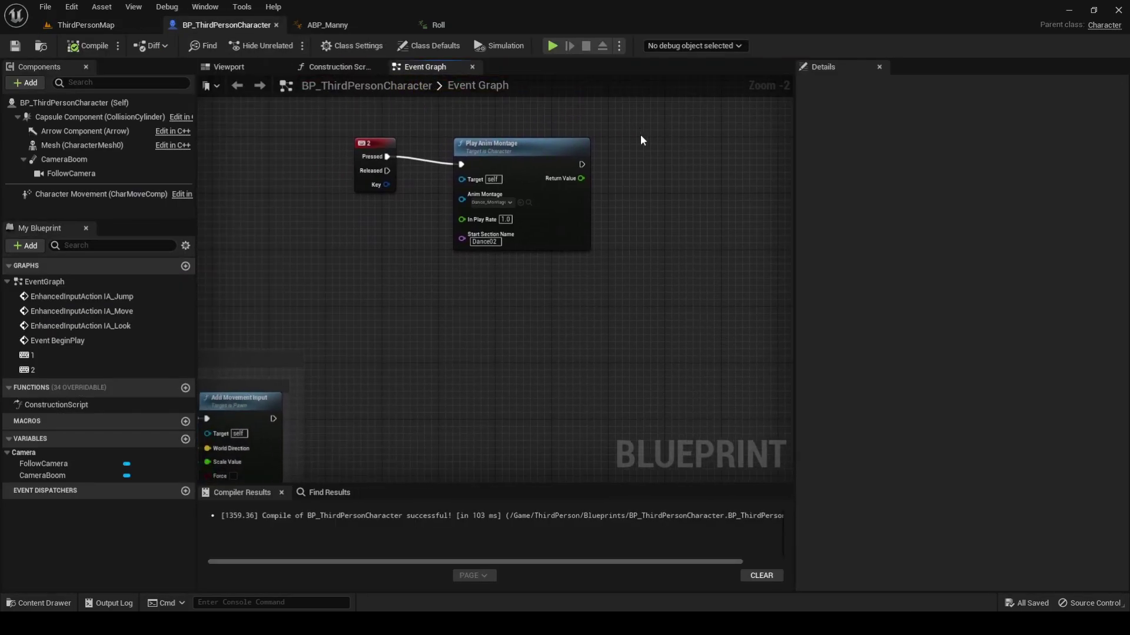
pyautogui.rightClick(512, 333)
pyautogui.write('play anim mon')
pyautogui.press('Return')
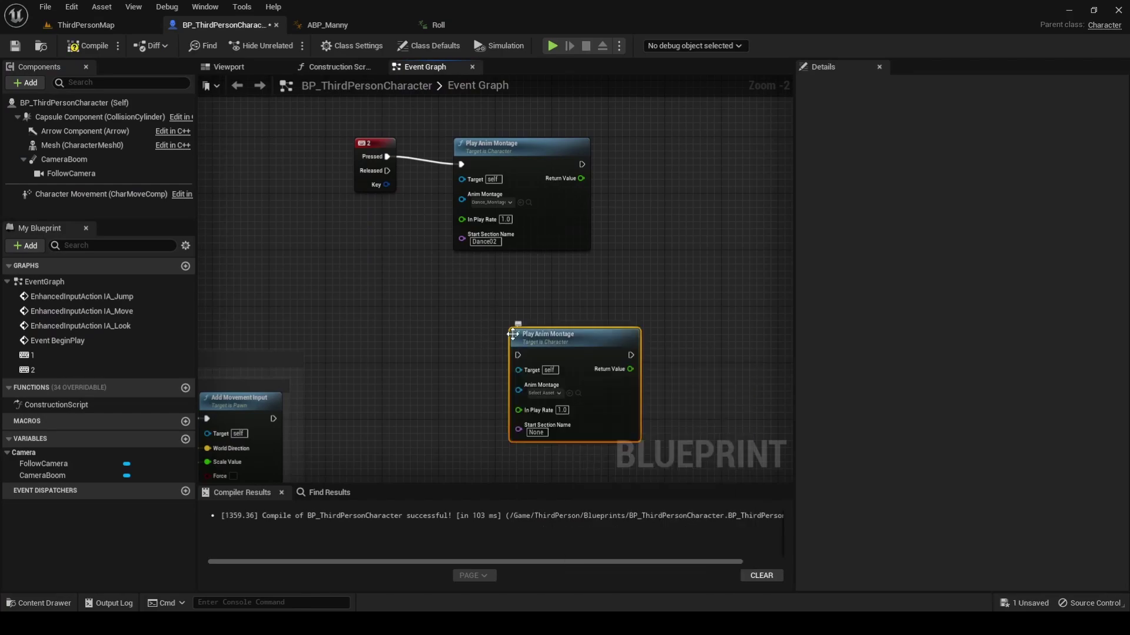
pyautogui.click(544, 393)
pyautogui.click(580, 471)
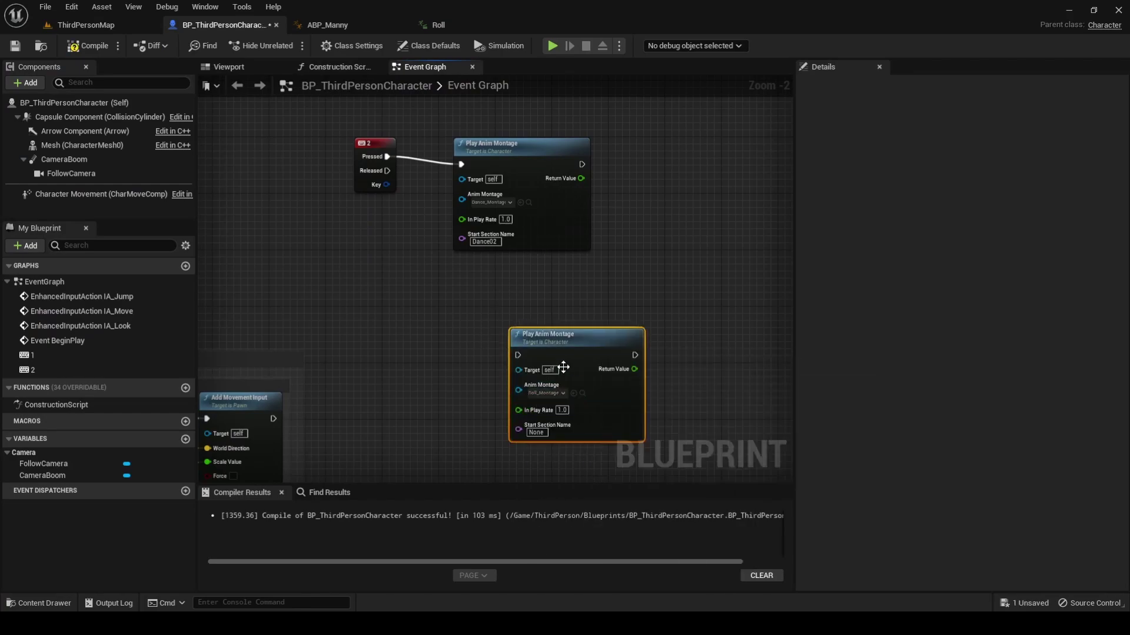
pyautogui.moveTo(563, 342); pyautogui.dragTo(605, 336)
# - Wire a Left Shift key event to the Roll_Montage node, then compile and save
pyautogui.rightClick(407, 340)
pyautogui.write('left shift')
pyautogui.press('Return')
pyautogui.moveTo(447, 354)
pyautogui.mouseDown()
pyautogui.moveTo(560, 347)
pyautogui.moveTo(567, 334)
pyautogui.mouseUp()
pyautogui.click(82, 46)
pyautogui.click(15, 47)
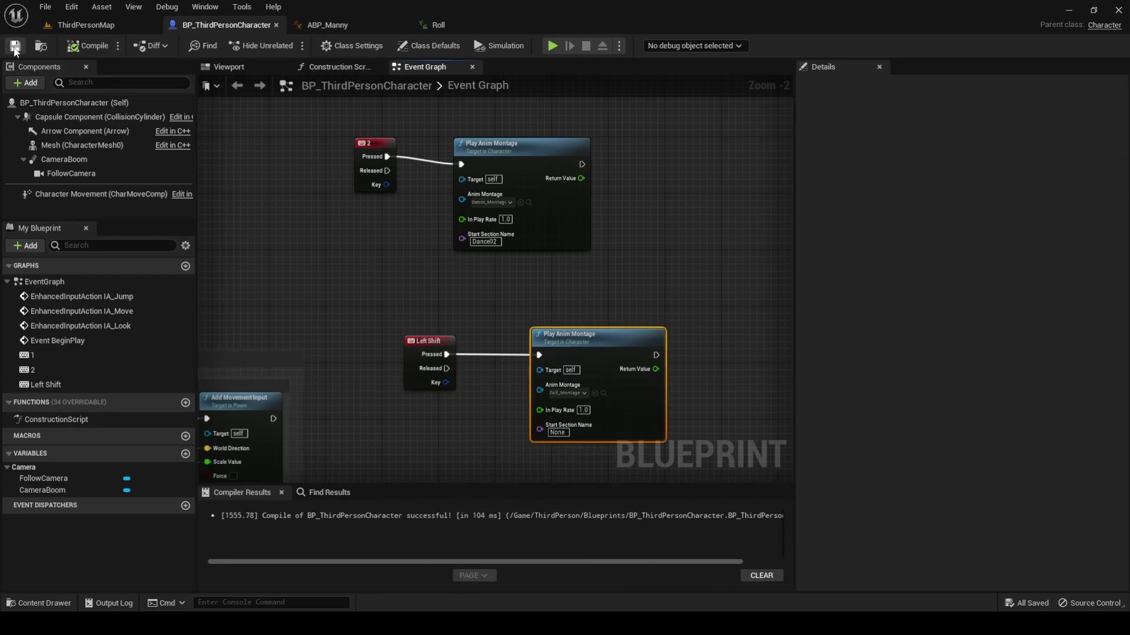
pyautogui.click(123, 30)
# - Play-test the level, rolling twice with Left Shift and then pressing Space
pyautogui.click(262, 47)
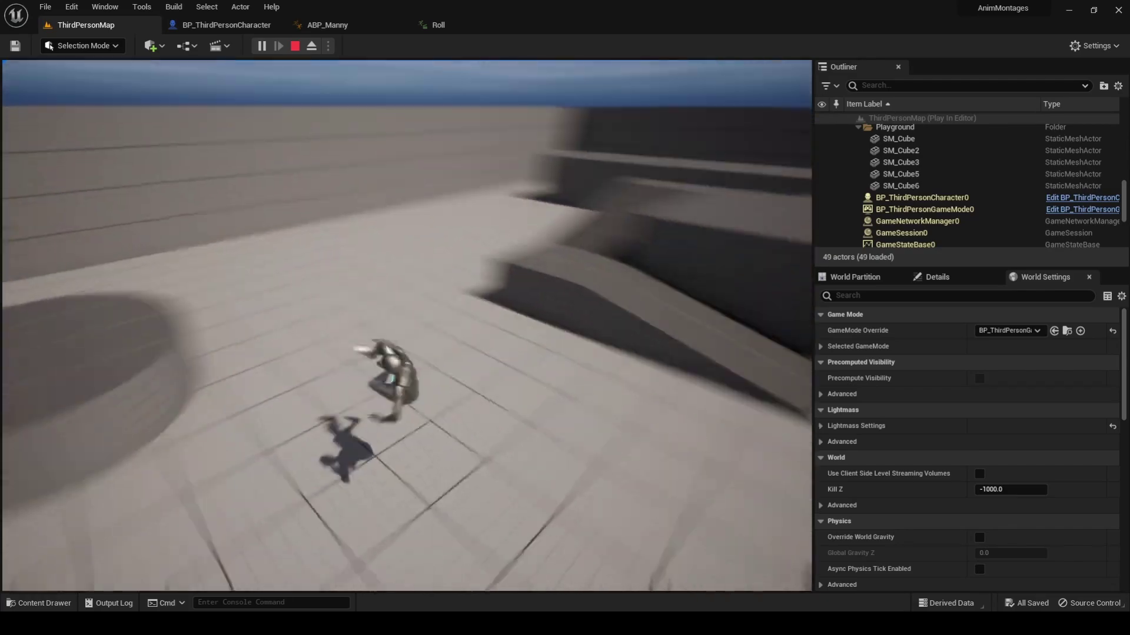
pyautogui.press('shift')
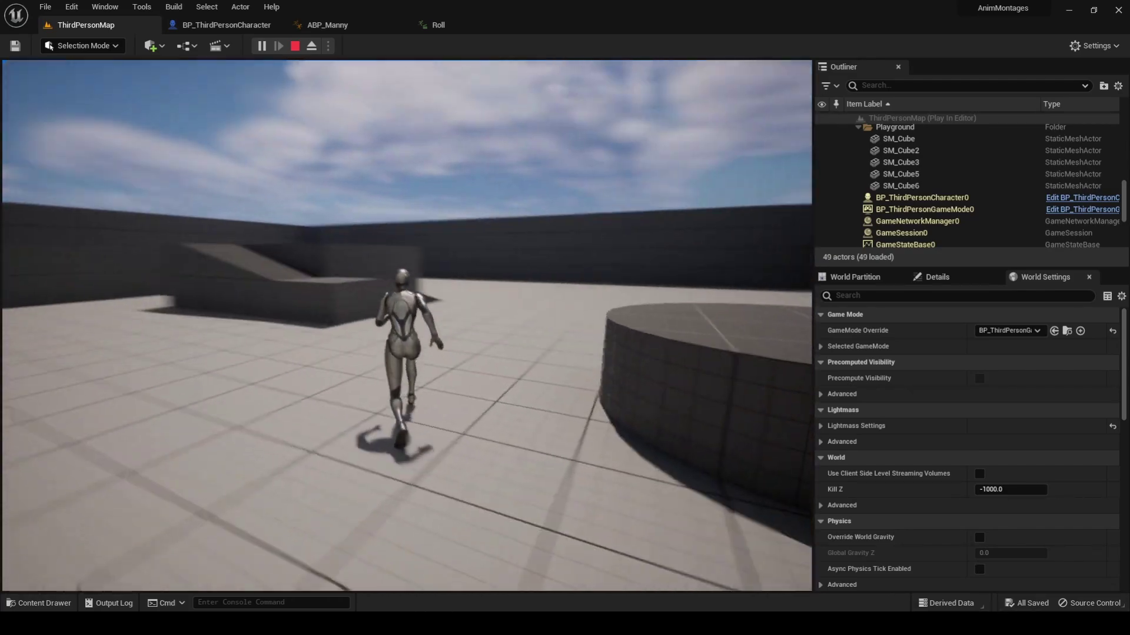
pyautogui.press('shift')
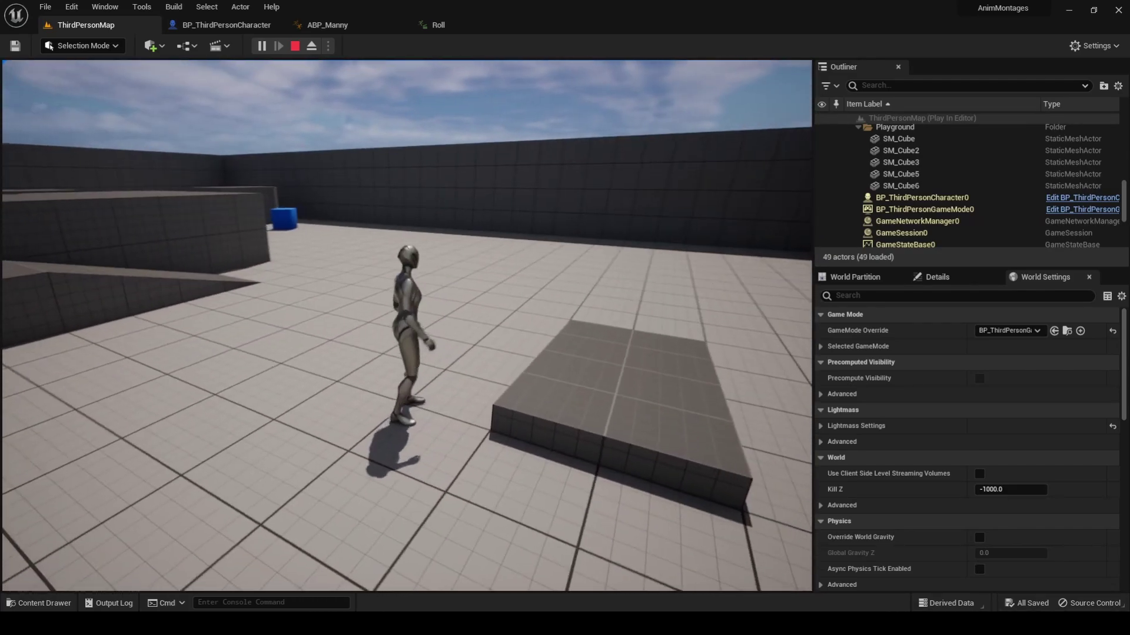
pyautogui.press('space')
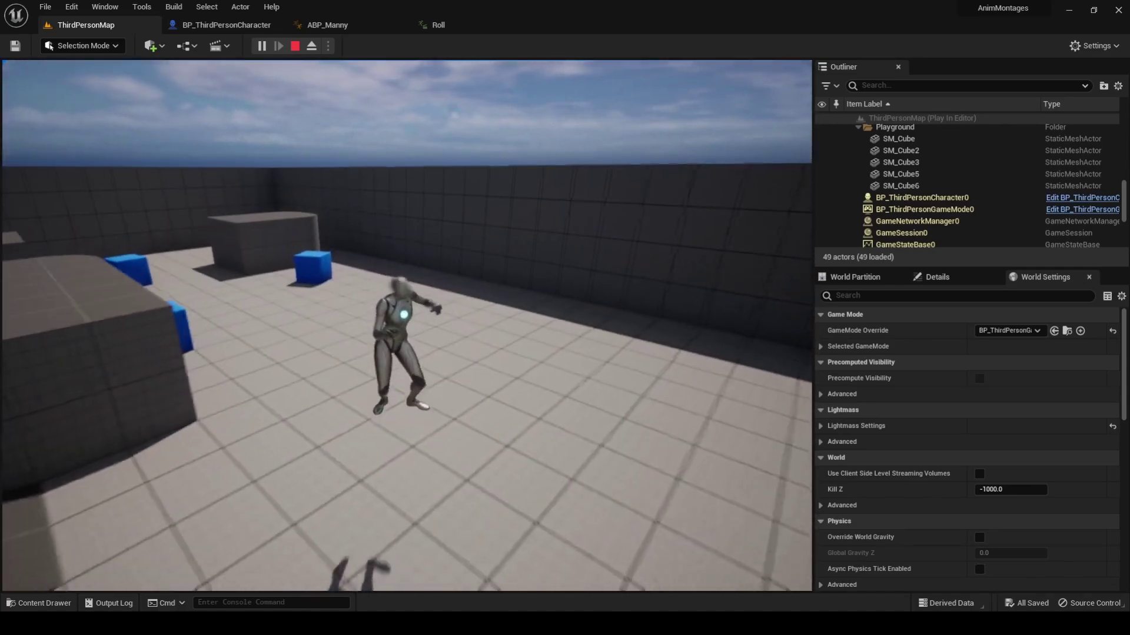